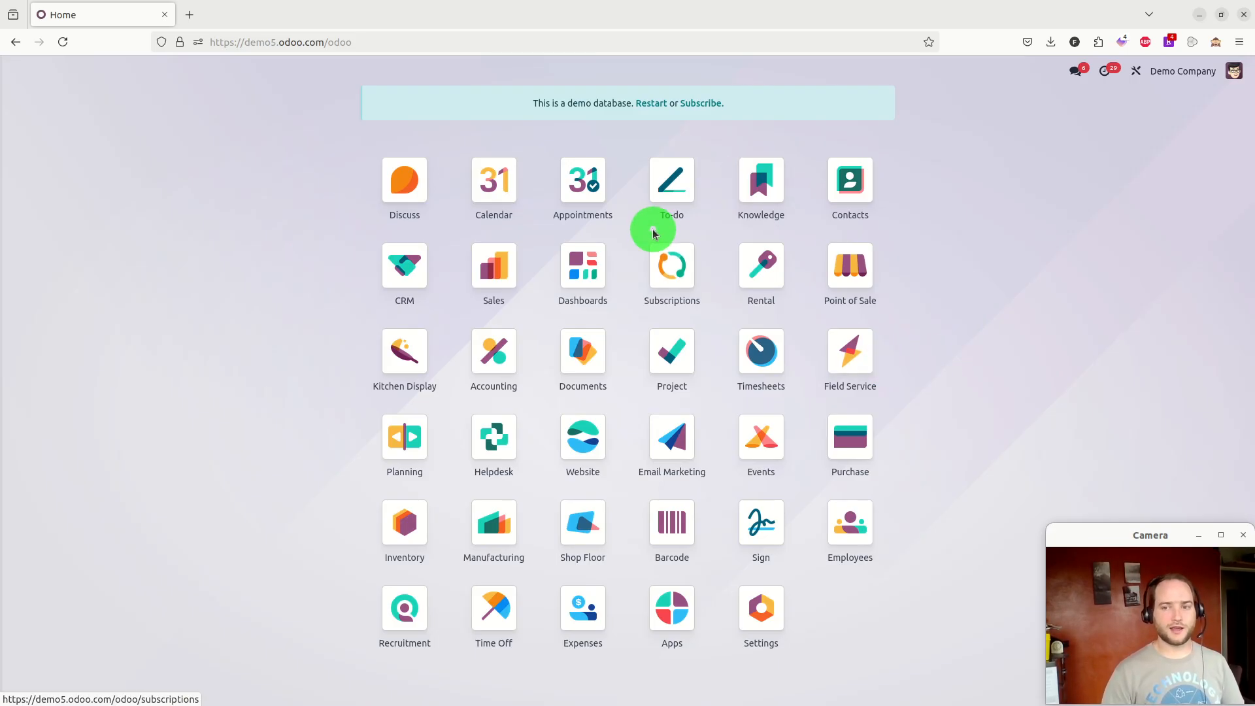
# Create a new project named "Demo 1" from the Project app
pyautogui.click(671, 343)
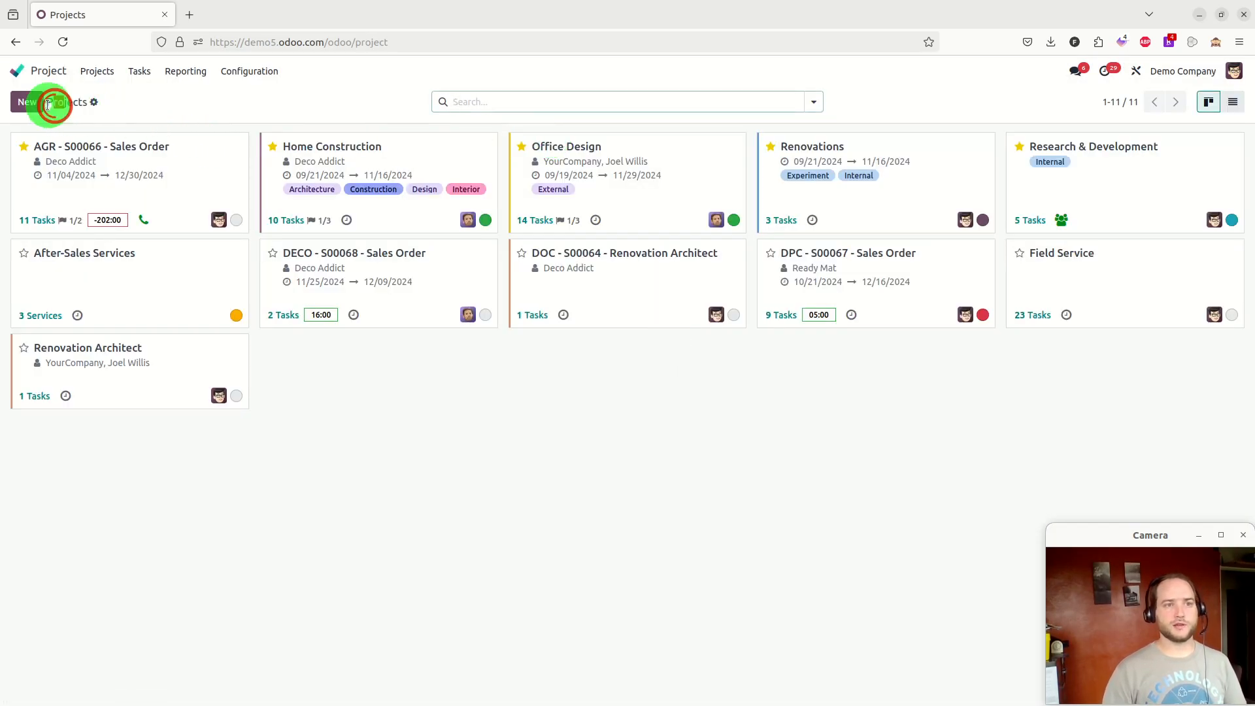
pyautogui.click(29, 103)
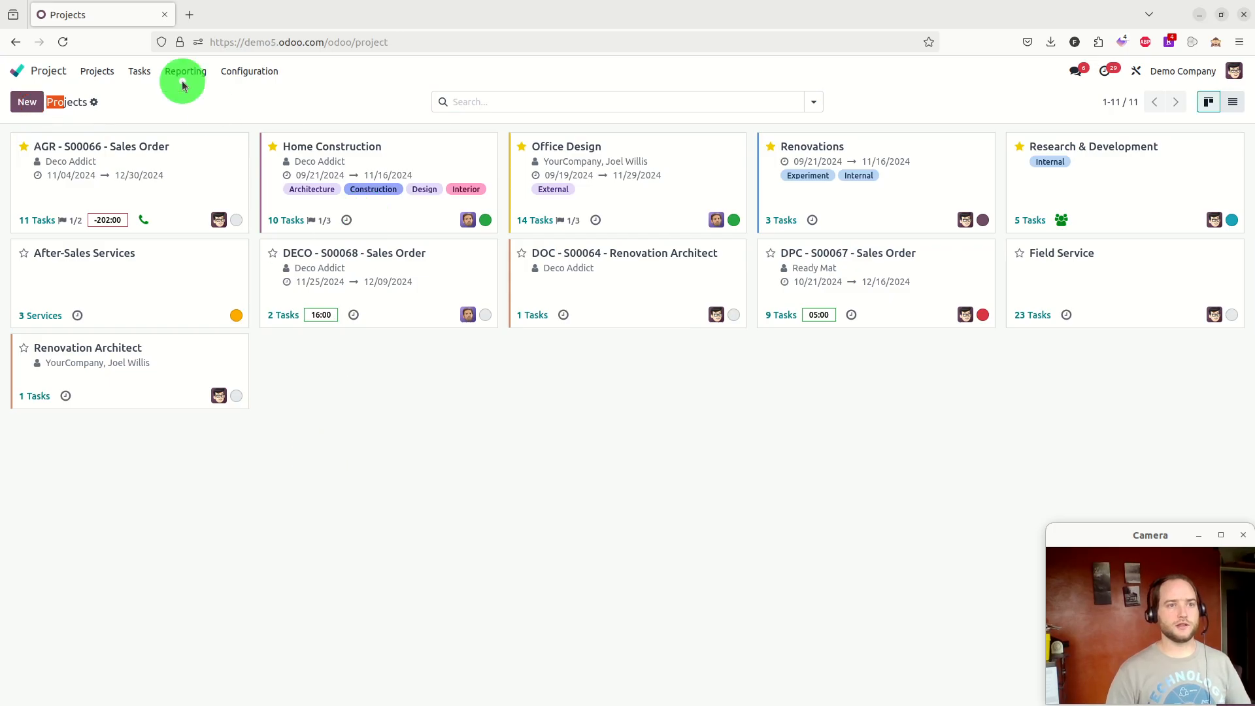
pyautogui.write('Demo 1')
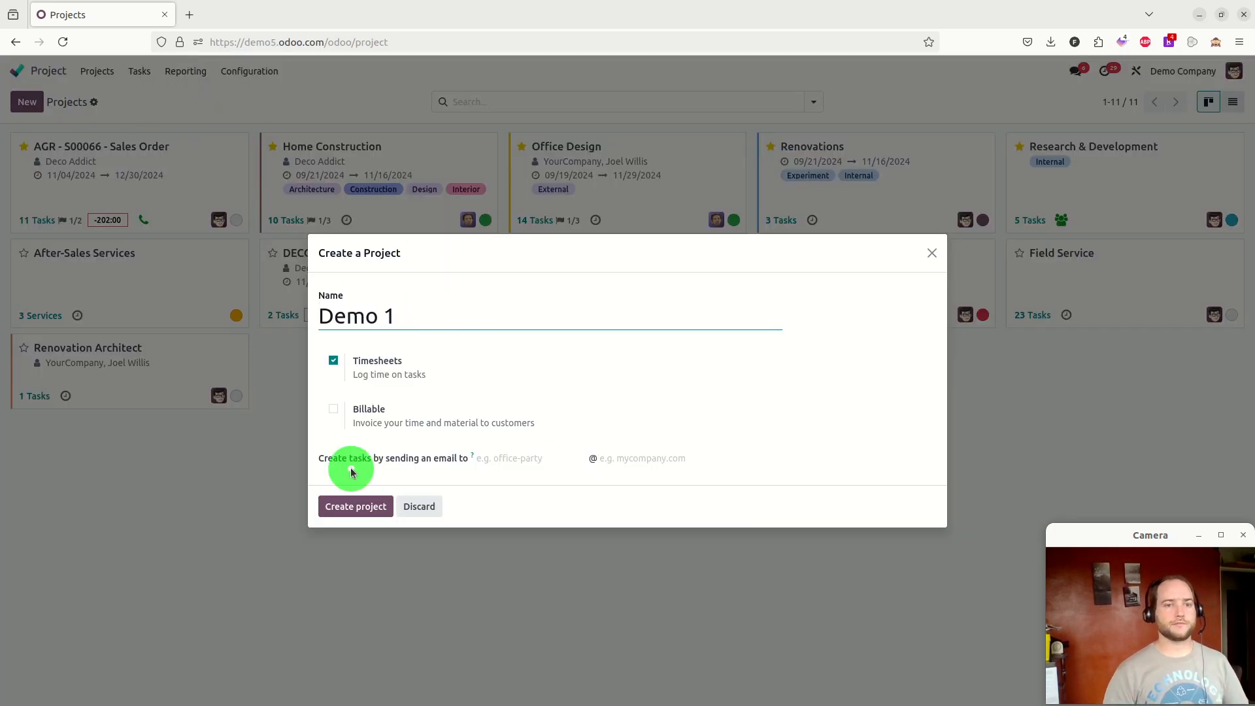
pyautogui.click(344, 506)
# Add two stages to the project's task board: "Idea" and "Done"
pyautogui.click(115, 146)
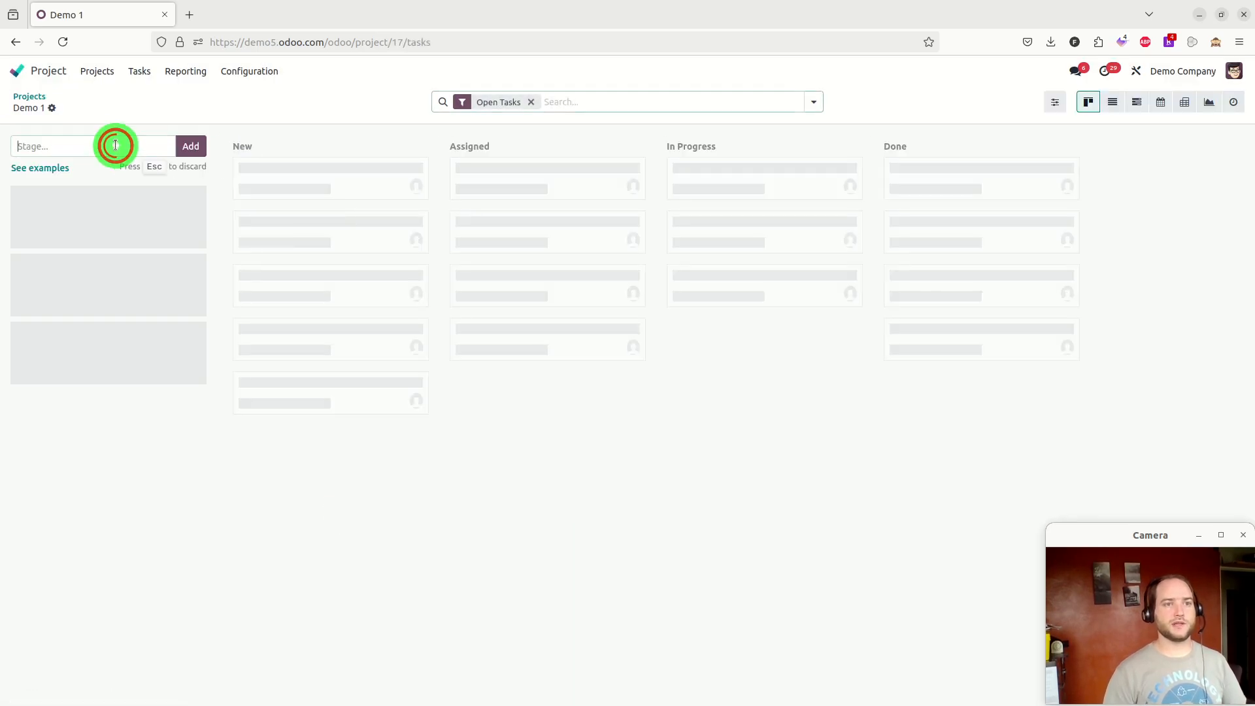
pyautogui.write('Idea')
pyautogui.press('Return')
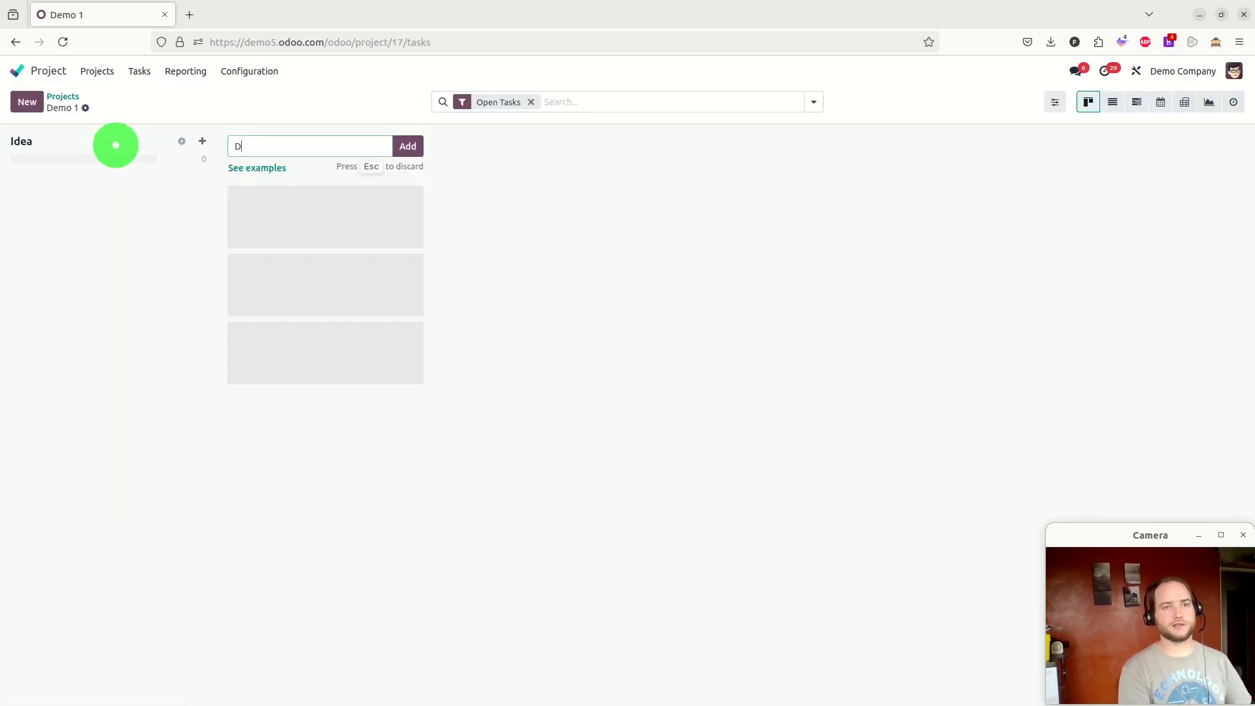
pyautogui.write('Done')
pyautogui.press('Return')
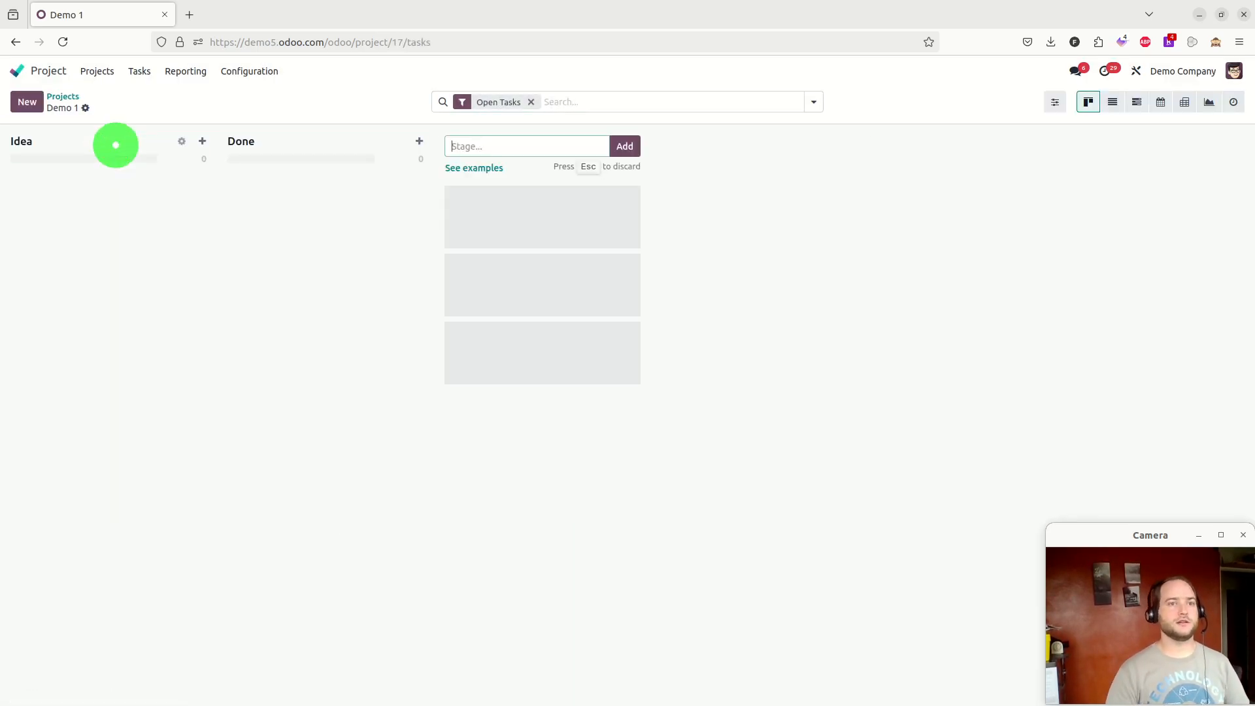
# Quick-create three tasks in the Idea stage: "Idea 1", "Idea 2" and "Idea 3"
pyautogui.click(202, 142)
pyautogui.write('Ide')
pyautogui.press('Return')
pyautogui.write('Idea 2')
pyautogui.press('Return')
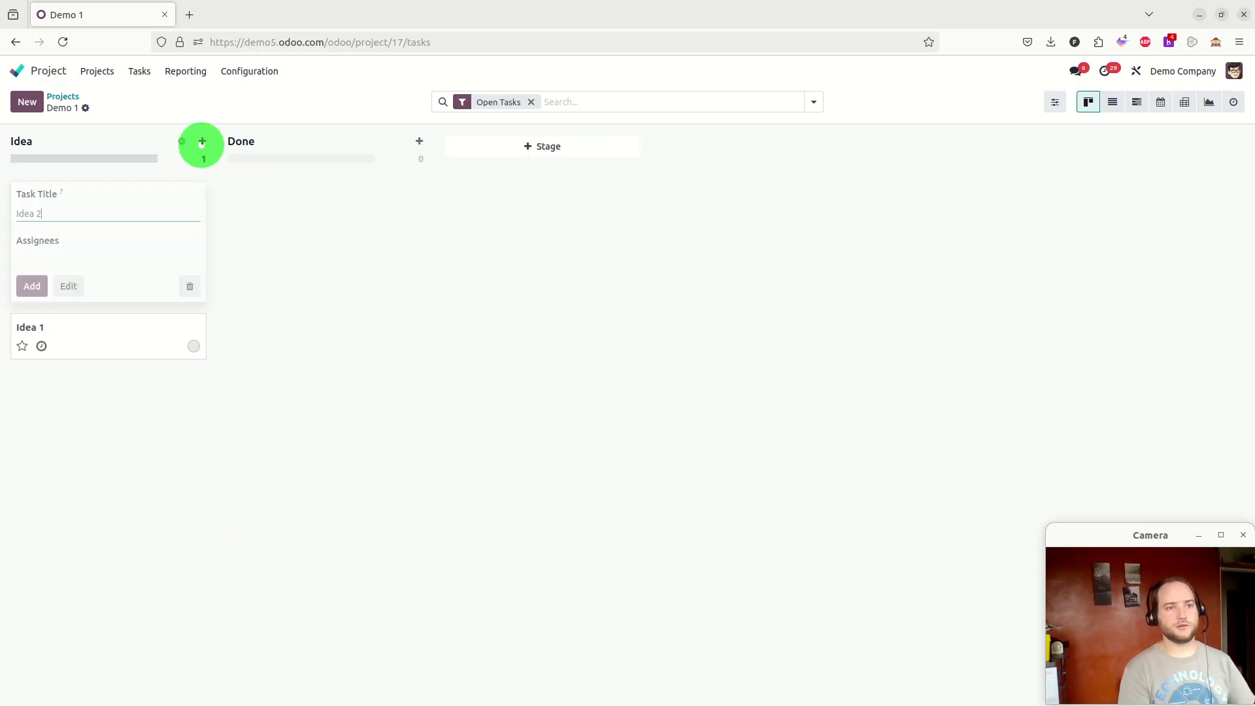
pyautogui.write('Idea 3')
pyautogui.press('Return')
pyautogui.click(372, 305)
# Move the Idea 1 task into the Done stage
pyautogui.moveTo(60, 289); pyautogui.dragTo(347, 260)
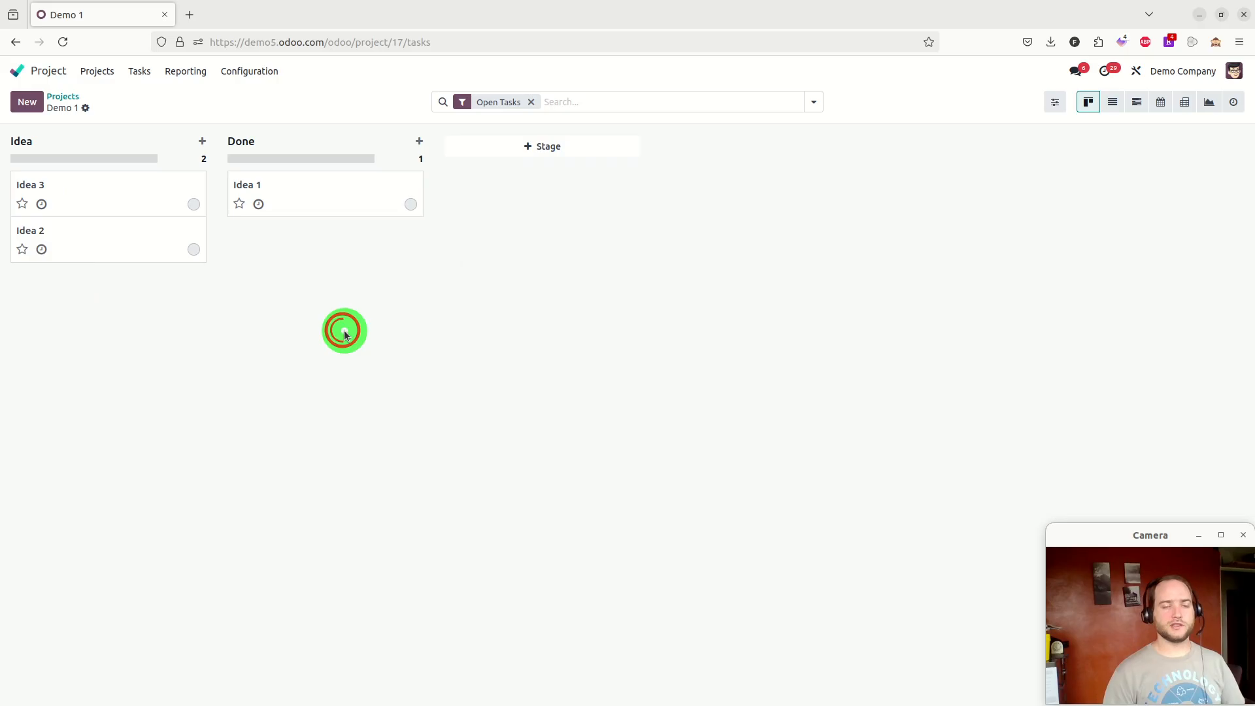
pyautogui.click(411, 206)
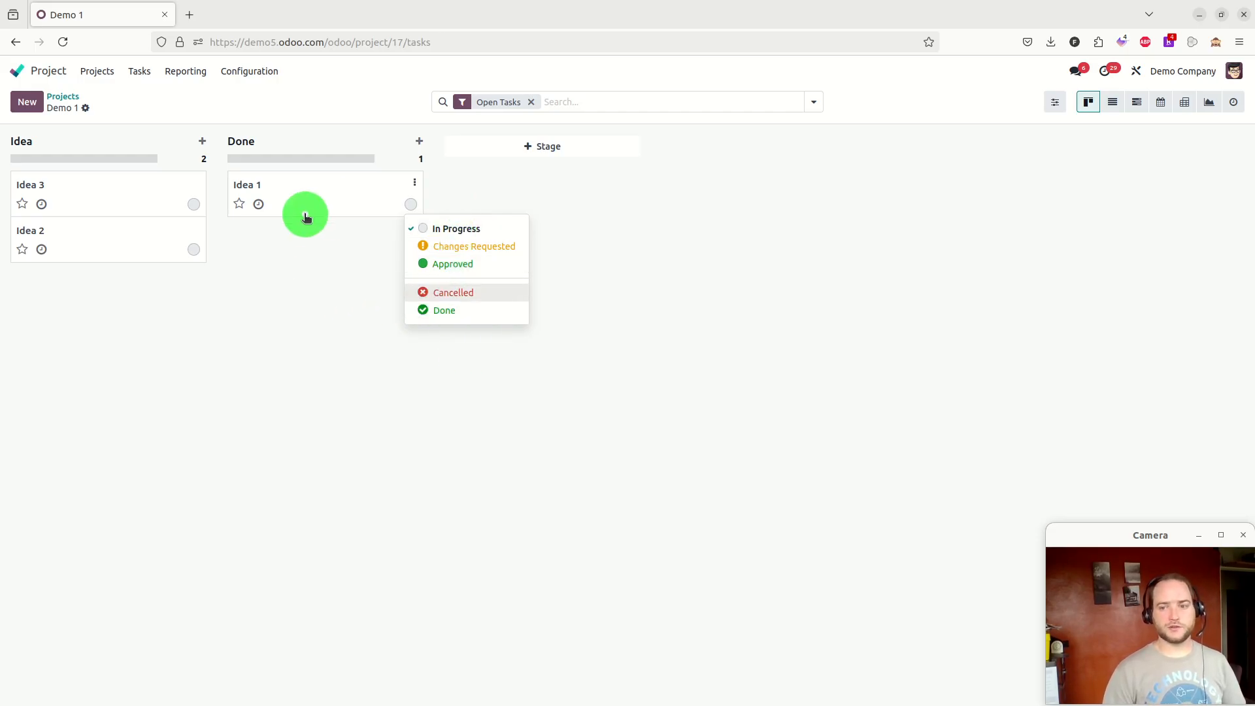
pyautogui.click(299, 290)
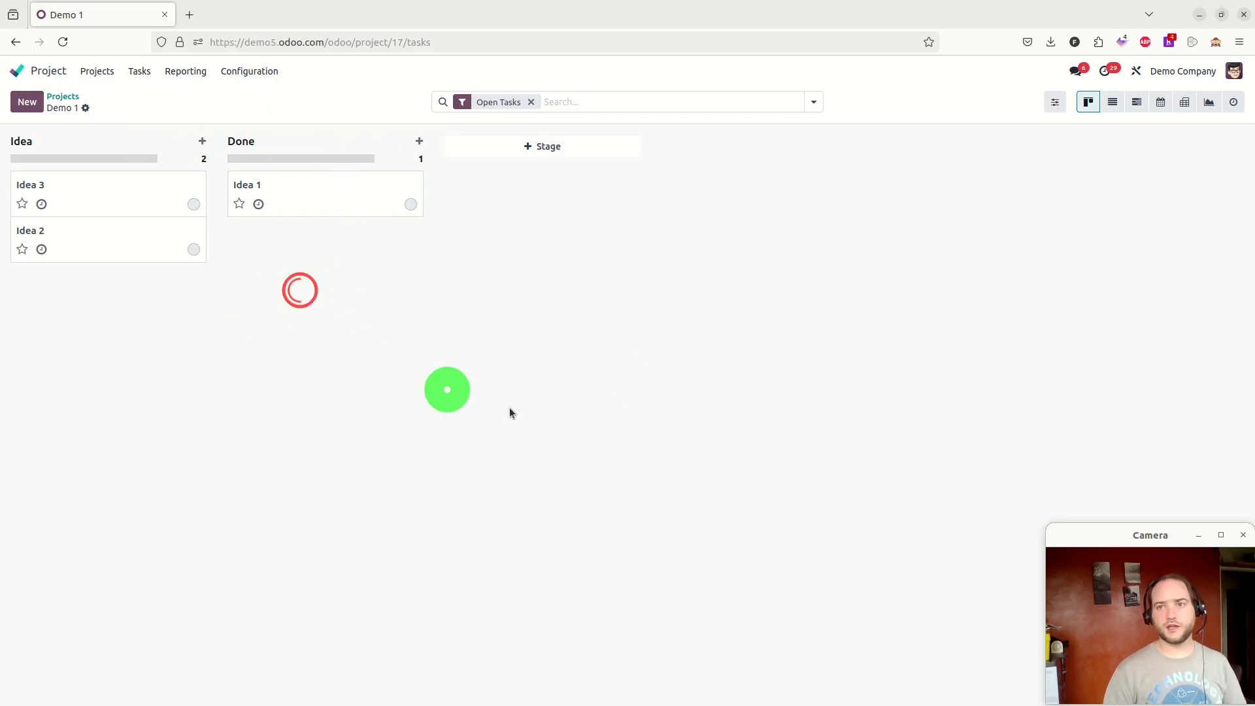
# Switch the tasks to the pivot view and add the Working Hours to Close measure
pyautogui.click(1183, 101)
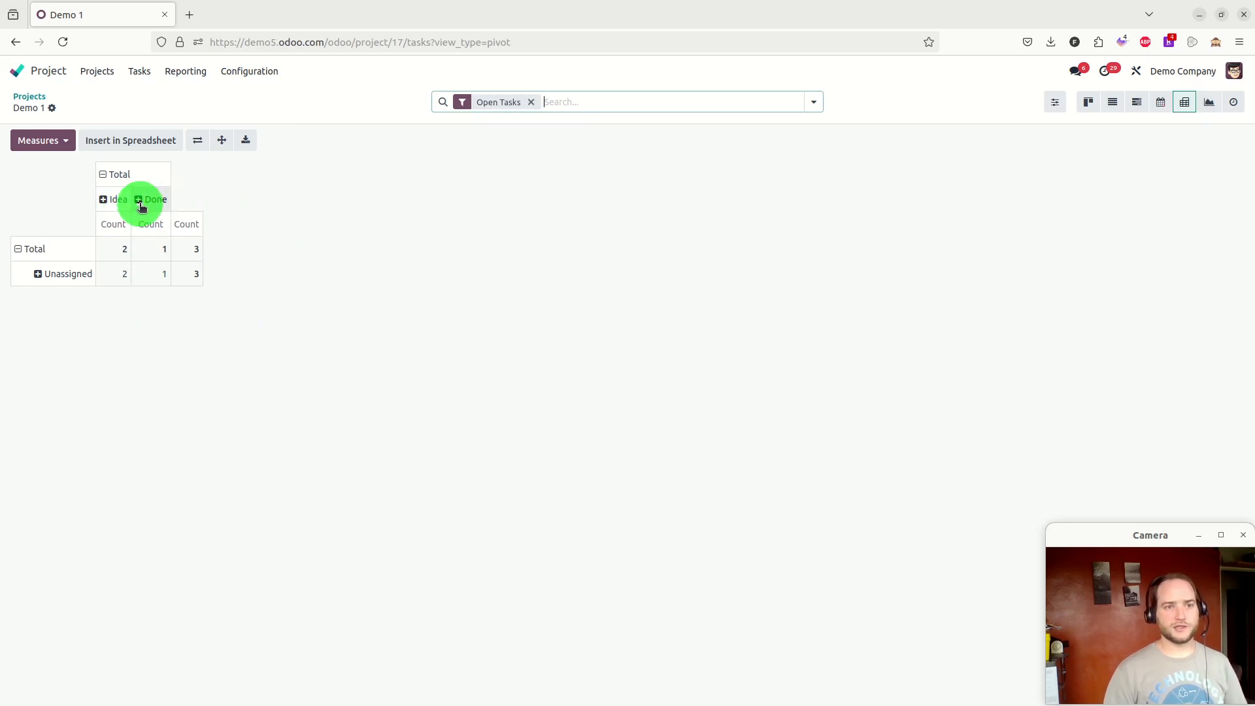
pyautogui.click(37, 275)
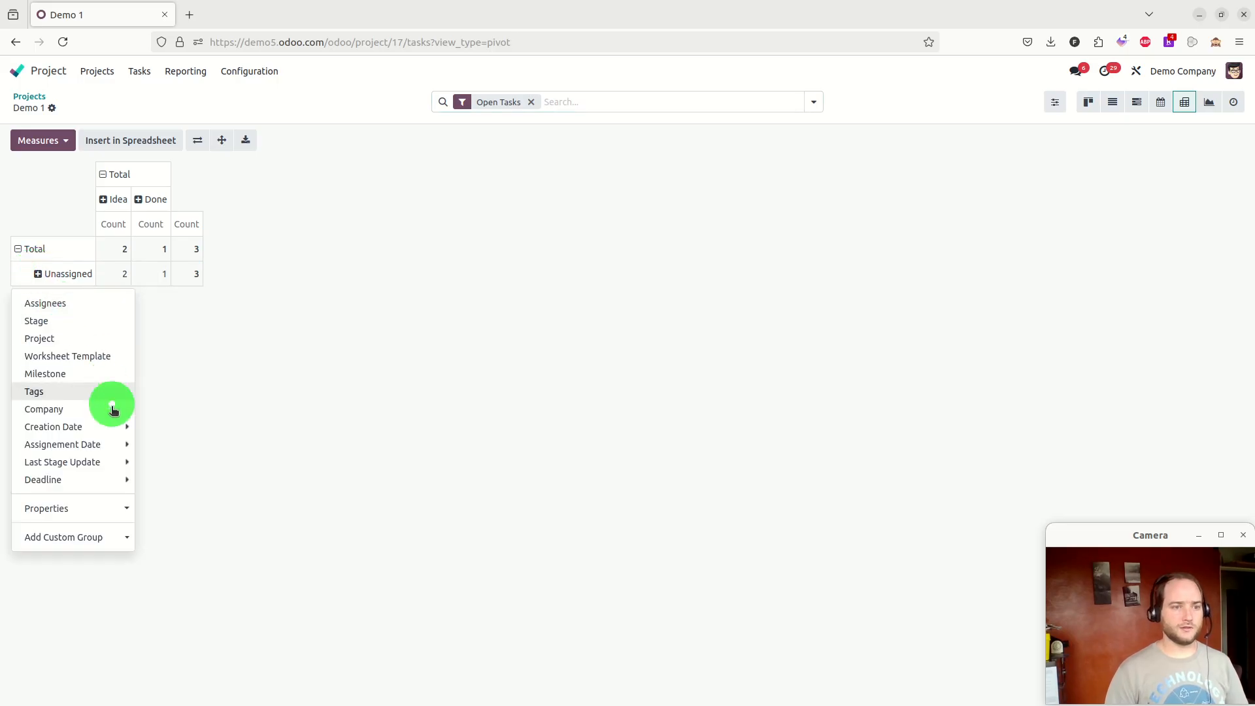
pyautogui.moveTo(121, 428)
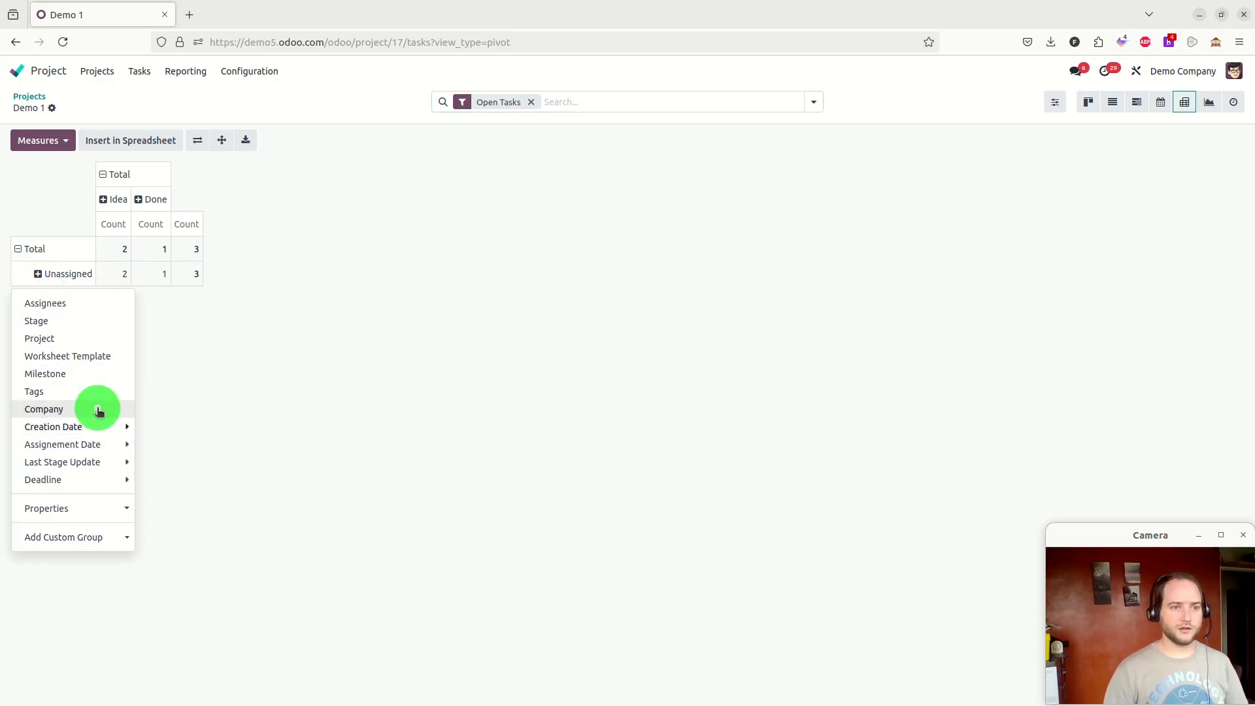
pyautogui.moveTo(103, 487)
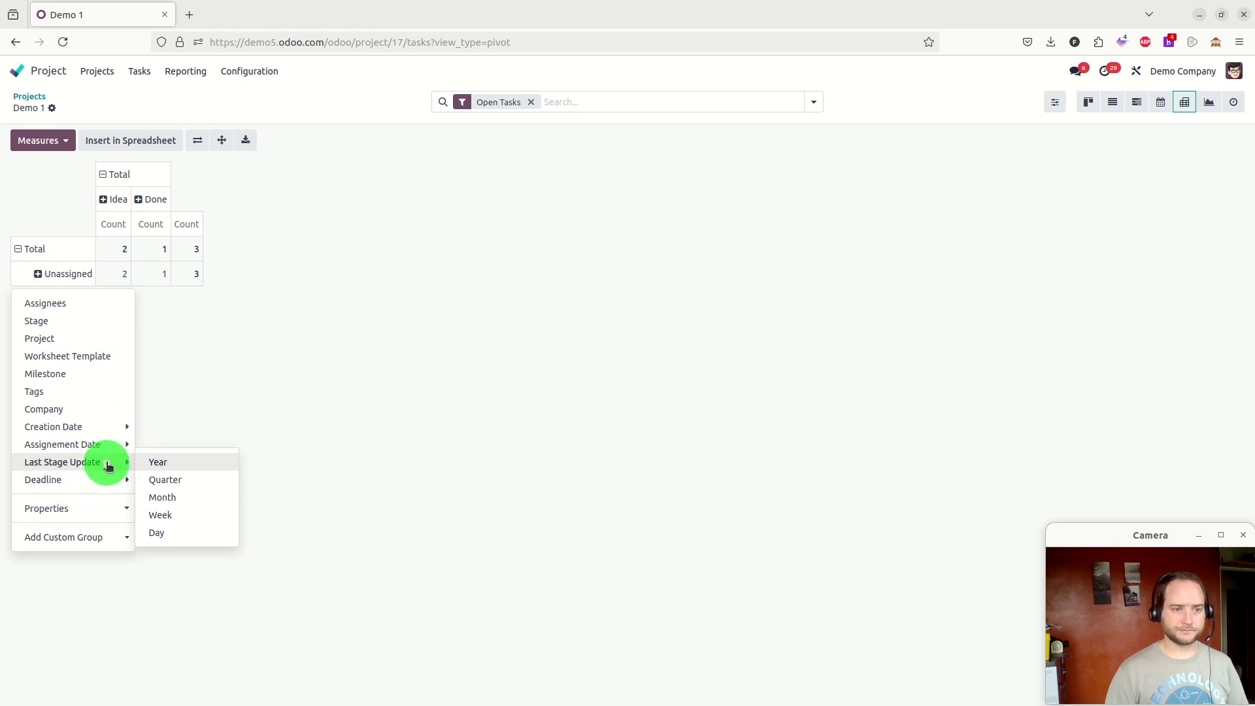
pyautogui.click(43, 141)
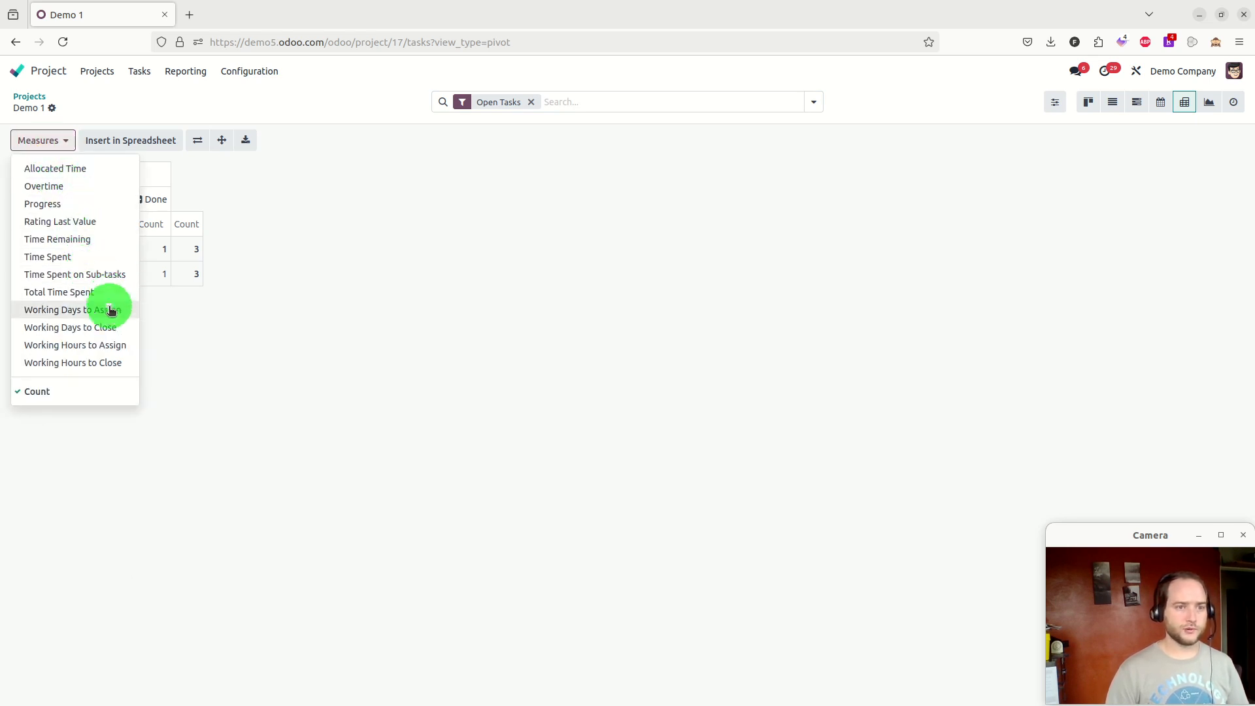
pyautogui.click(90, 361)
pyautogui.click(390, 374)
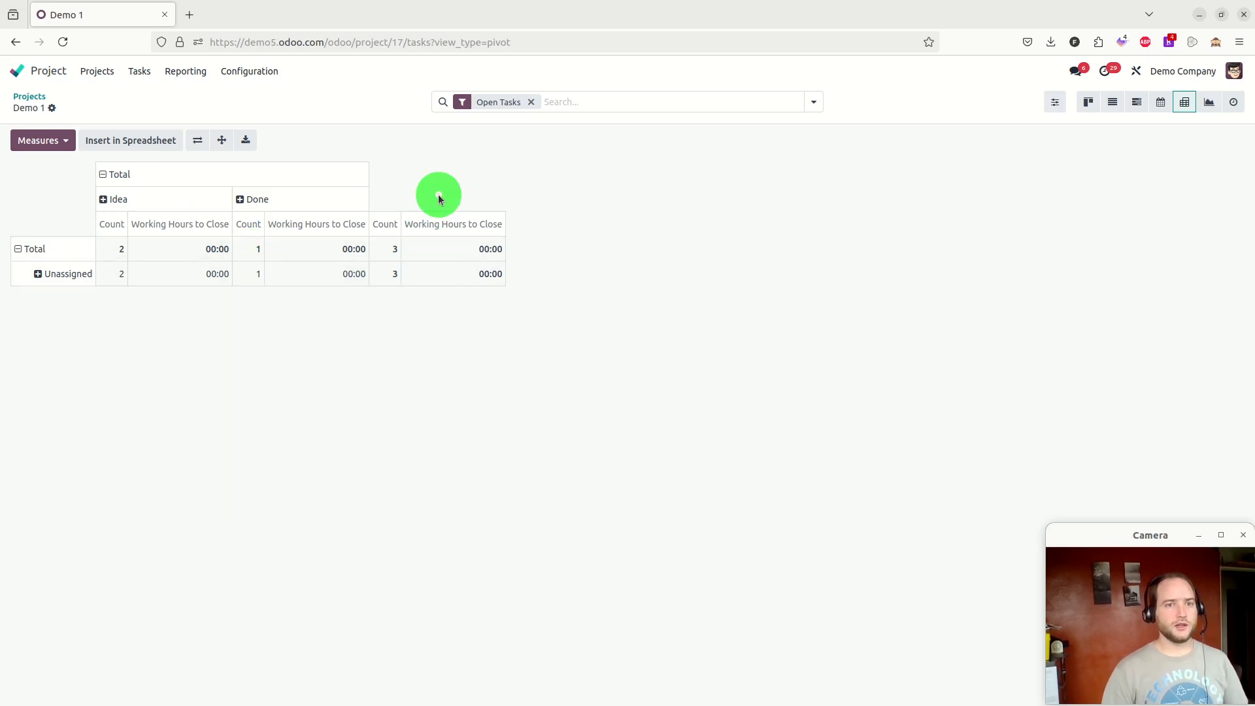
# Reopen the Demo 1 project and set the Idea 1 task's status to Done
pyautogui.click(29, 101)
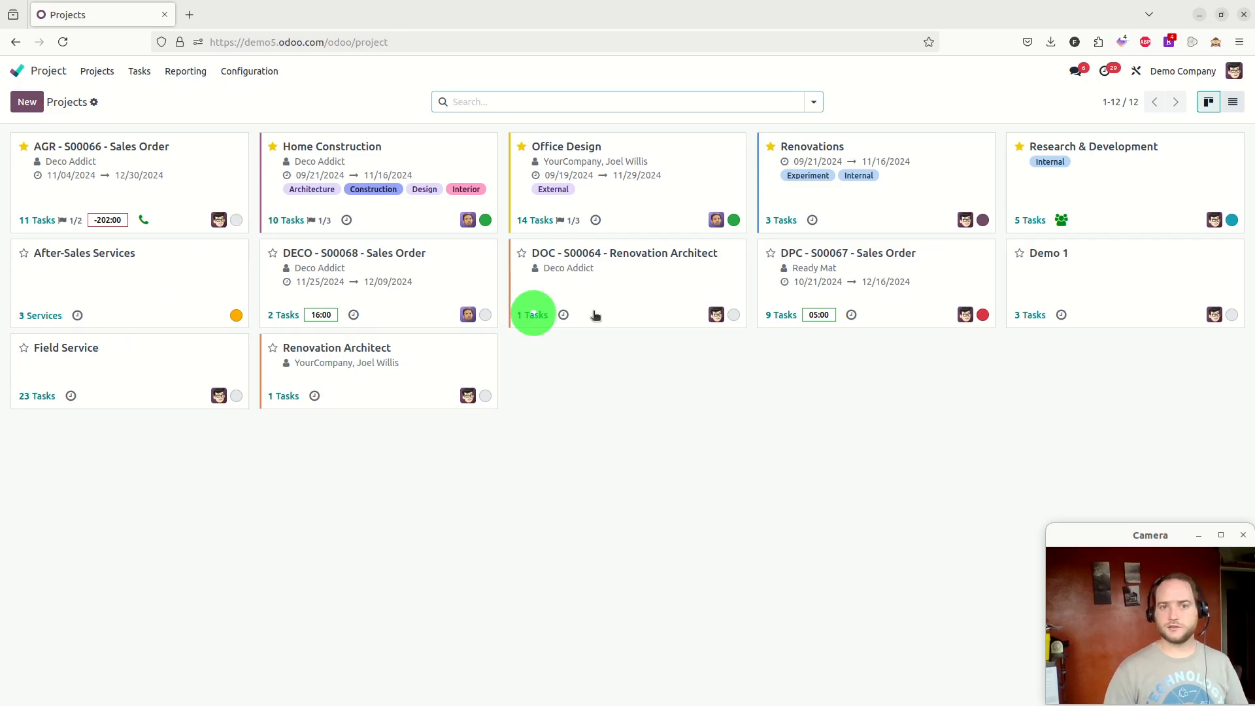
pyautogui.click(1096, 276)
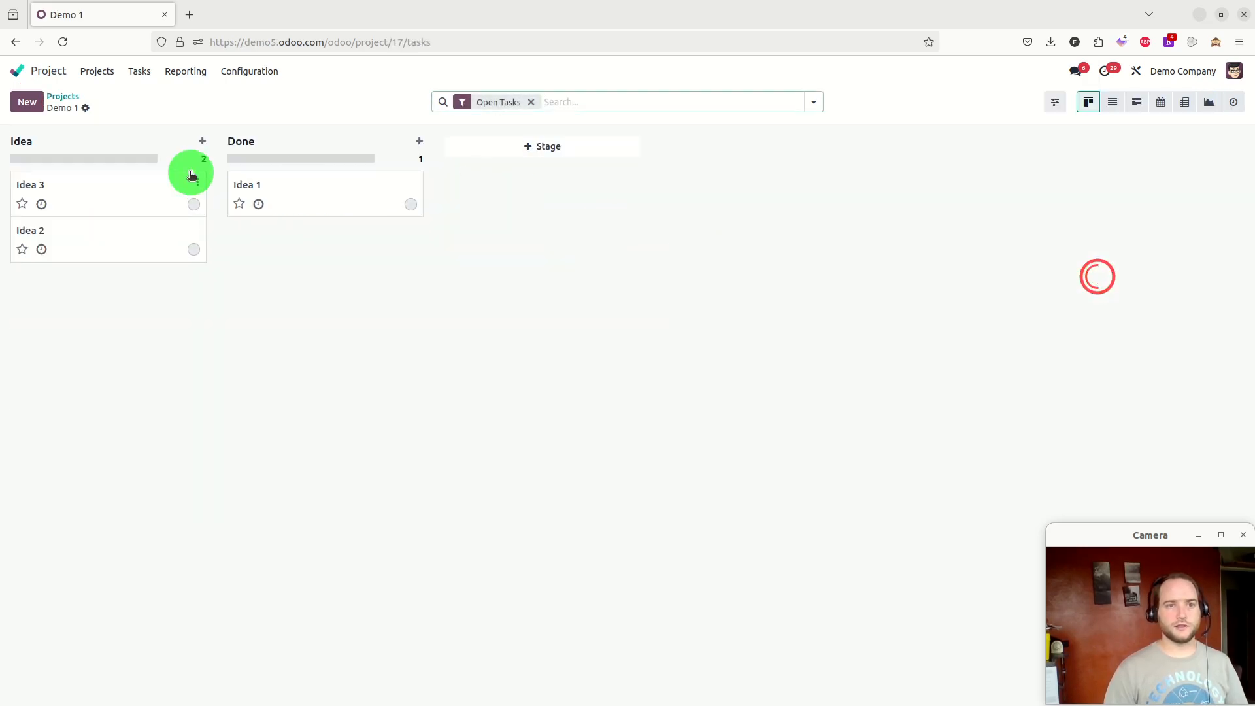
pyautogui.click(412, 208)
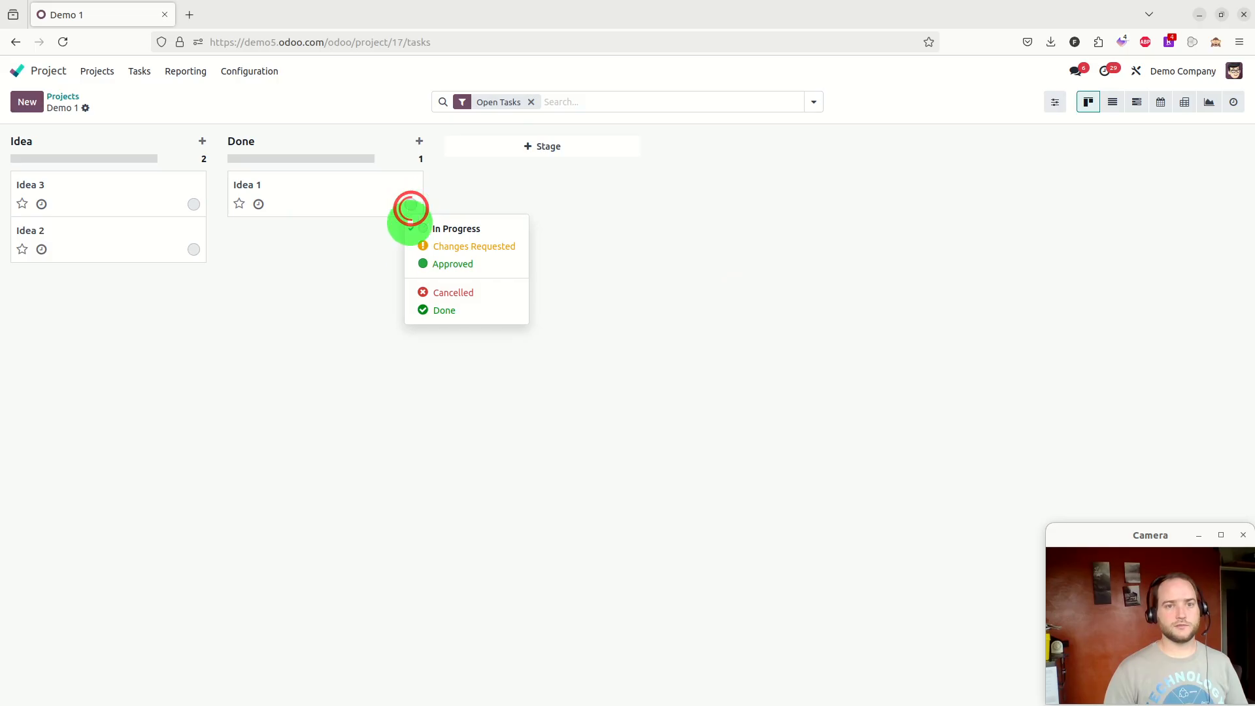
pyautogui.click(443, 310)
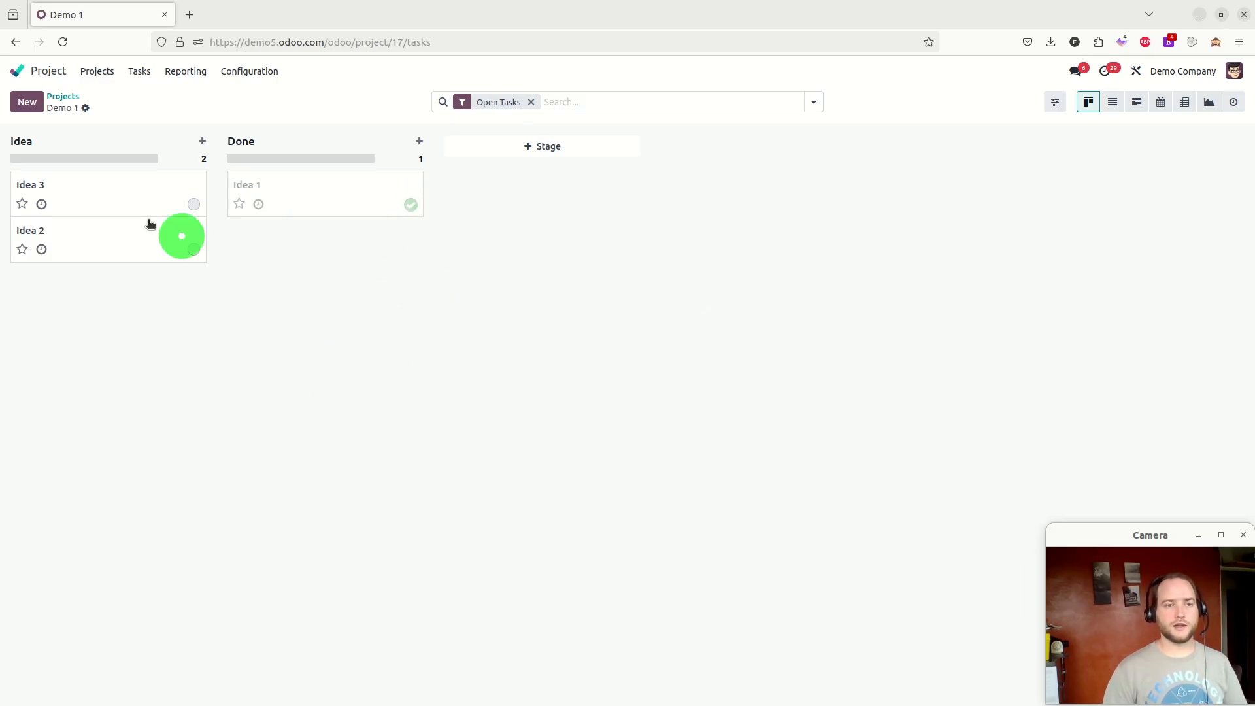
# Open the Done stage's automations and start a new rule triggered when the stage is set to Done
pyautogui.click(62, 42)
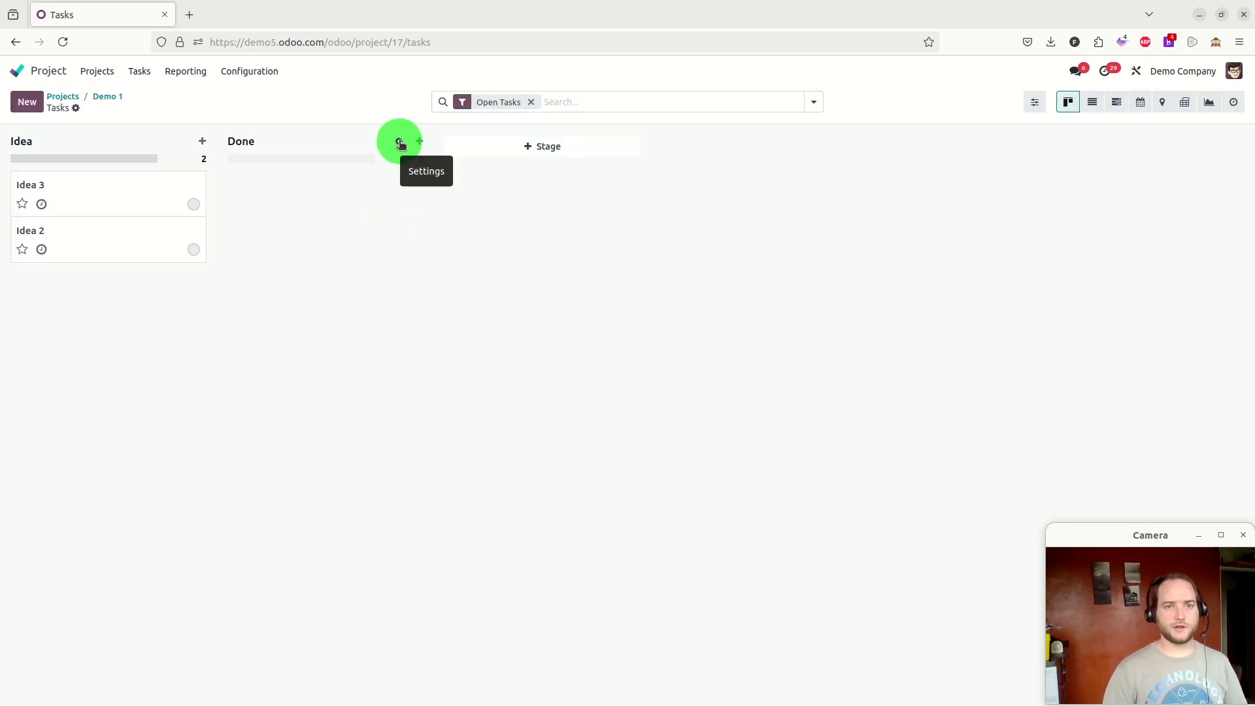
pyautogui.click(400, 142)
pyautogui.click(362, 205)
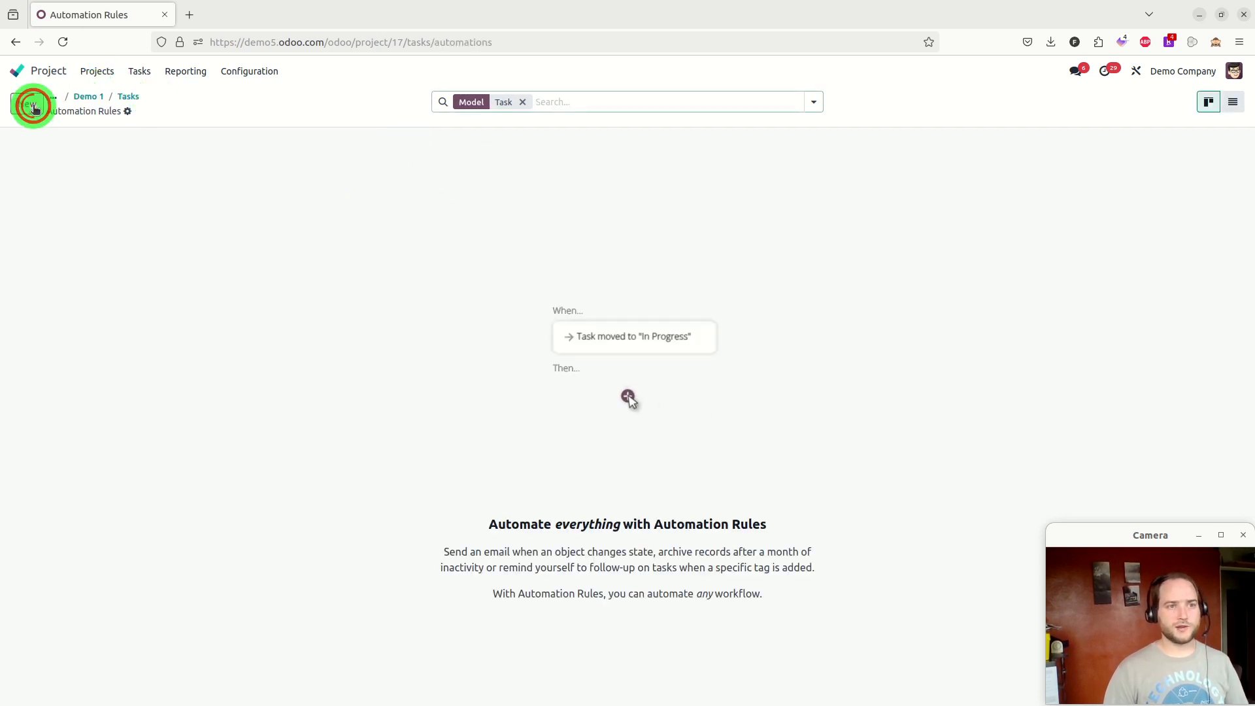
pyautogui.click(34, 108)
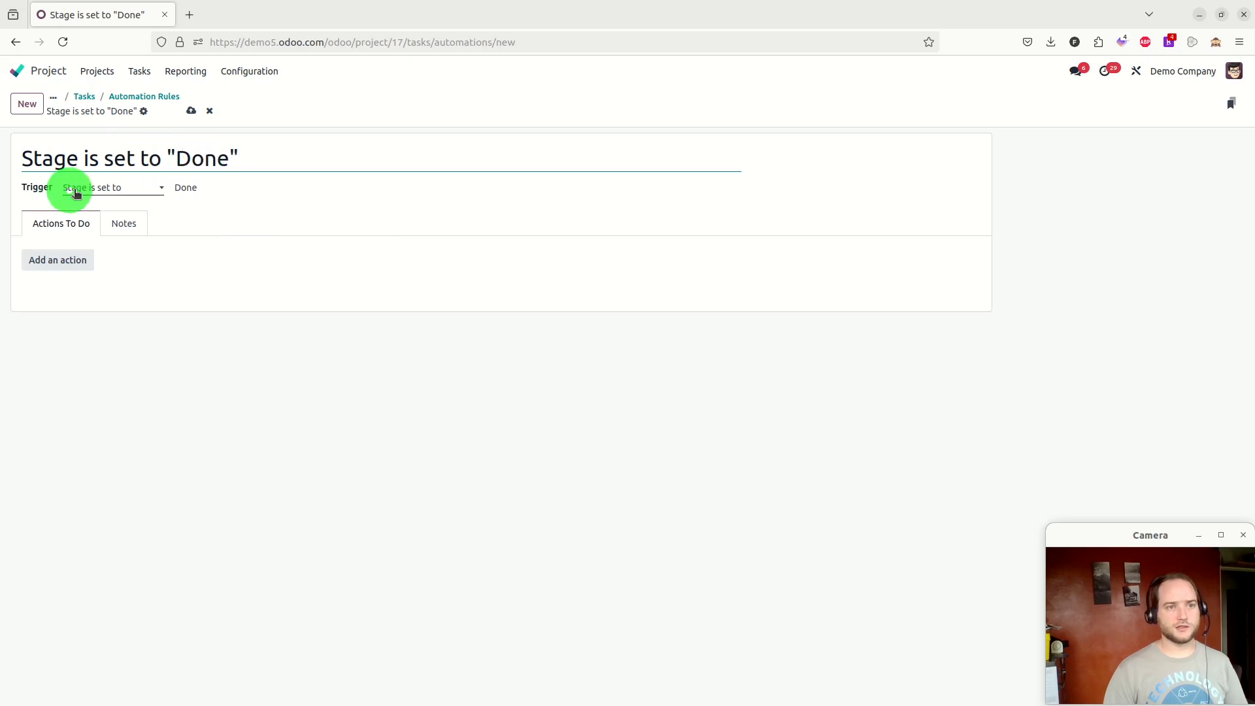
# Add an Update Record action that sets the Stage to Done, then save the automation rule
pyautogui.click(72, 260)
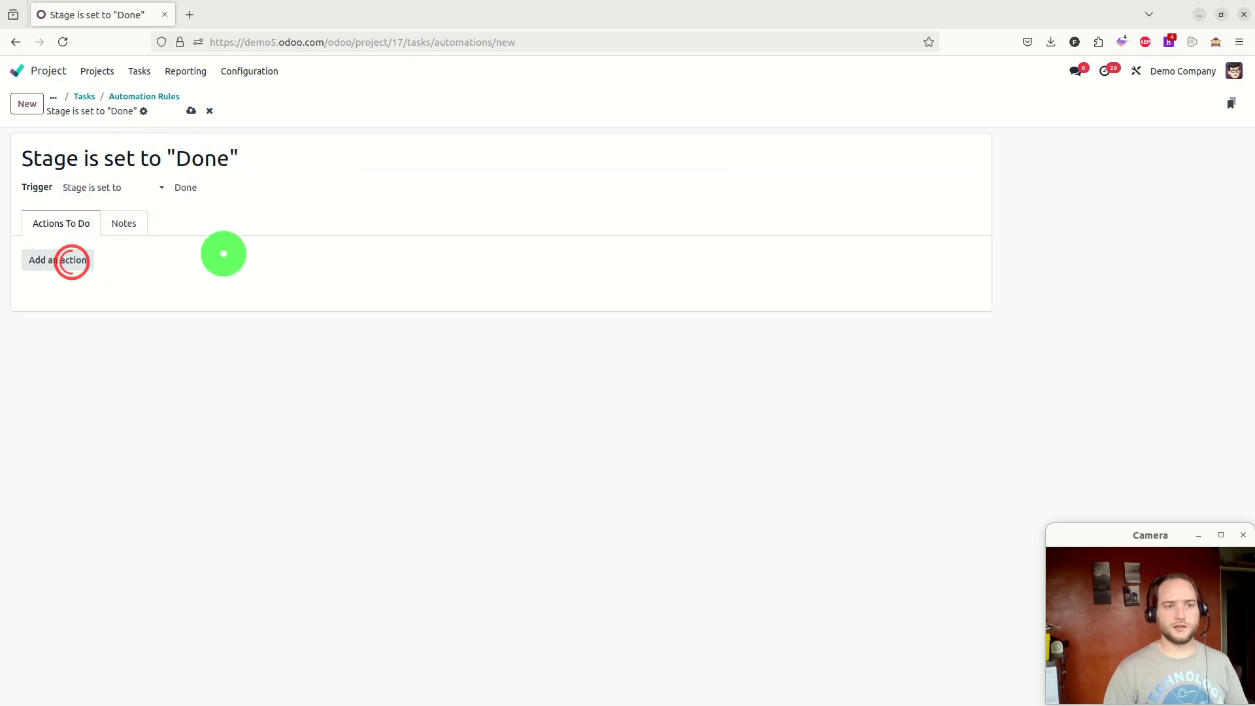
pyautogui.click(418, 412)
pyautogui.write('stag')
pyautogui.click(385, 485)
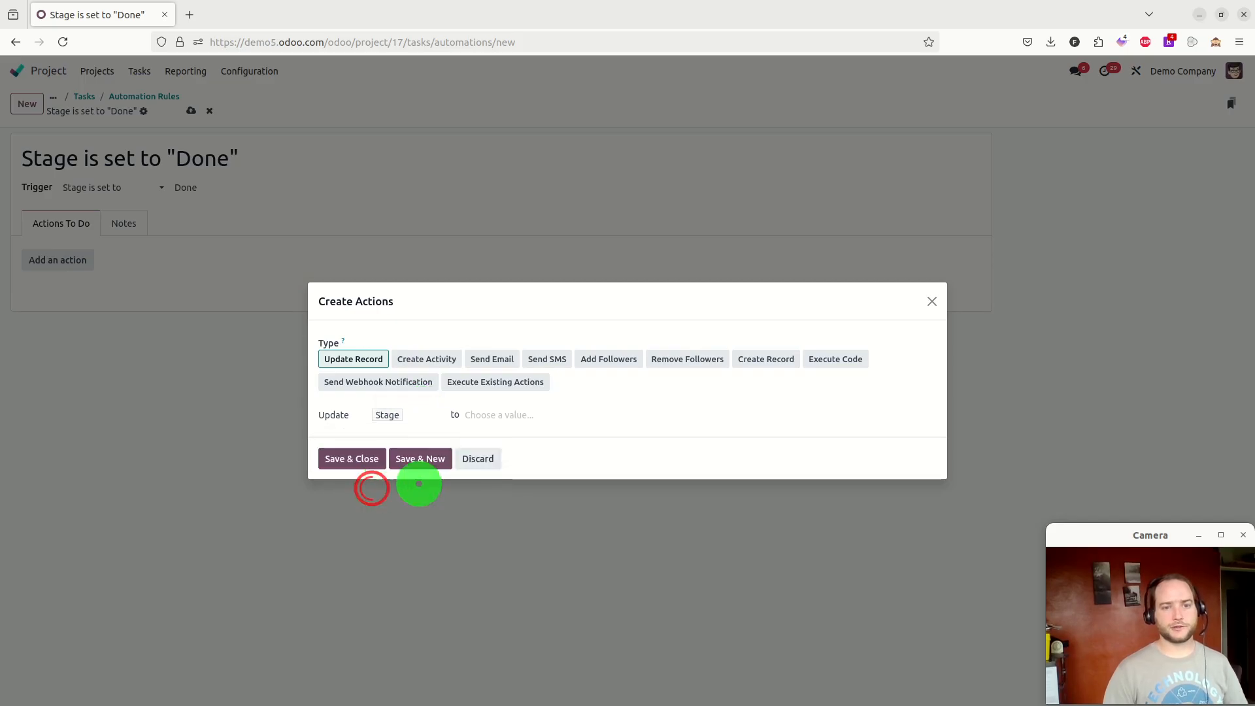
pyautogui.click(568, 415)
pyautogui.write('D')
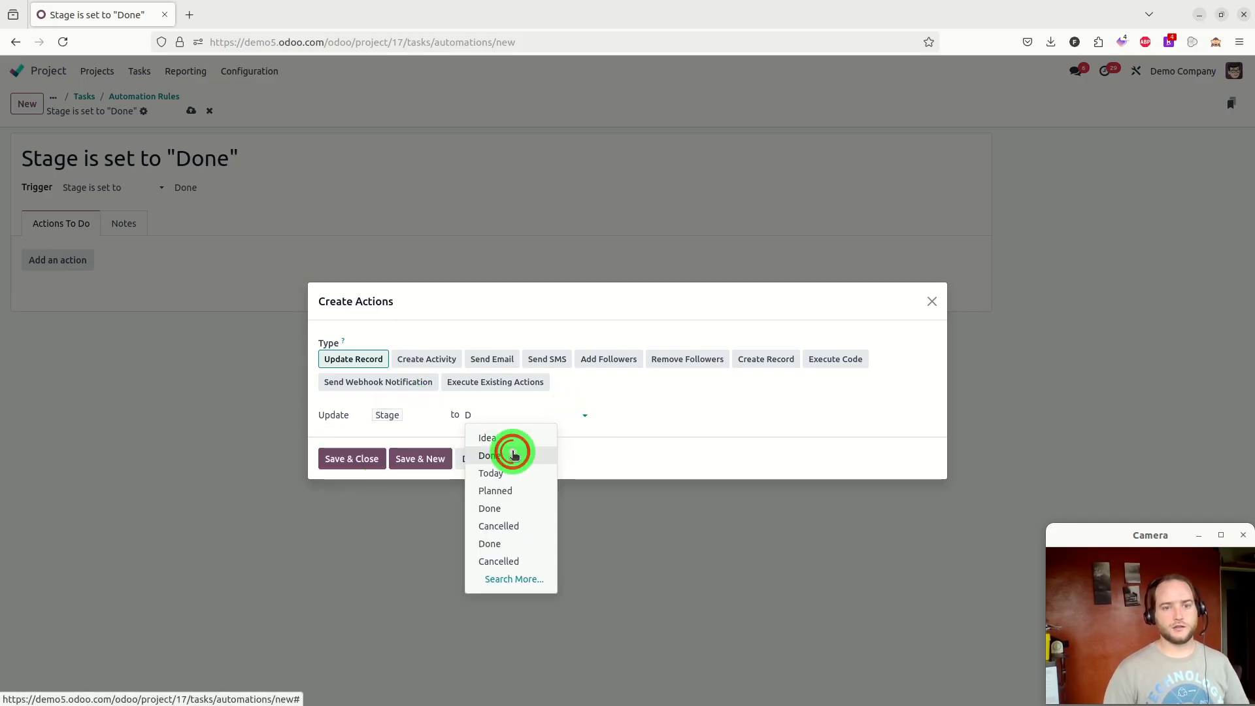
pyautogui.click(512, 453)
pyautogui.click(353, 460)
pyautogui.click(191, 109)
# Move the Idea 2 task into the Done stage
pyautogui.click(83, 97)
pyautogui.moveTo(106, 232); pyautogui.dragTo(327, 229)
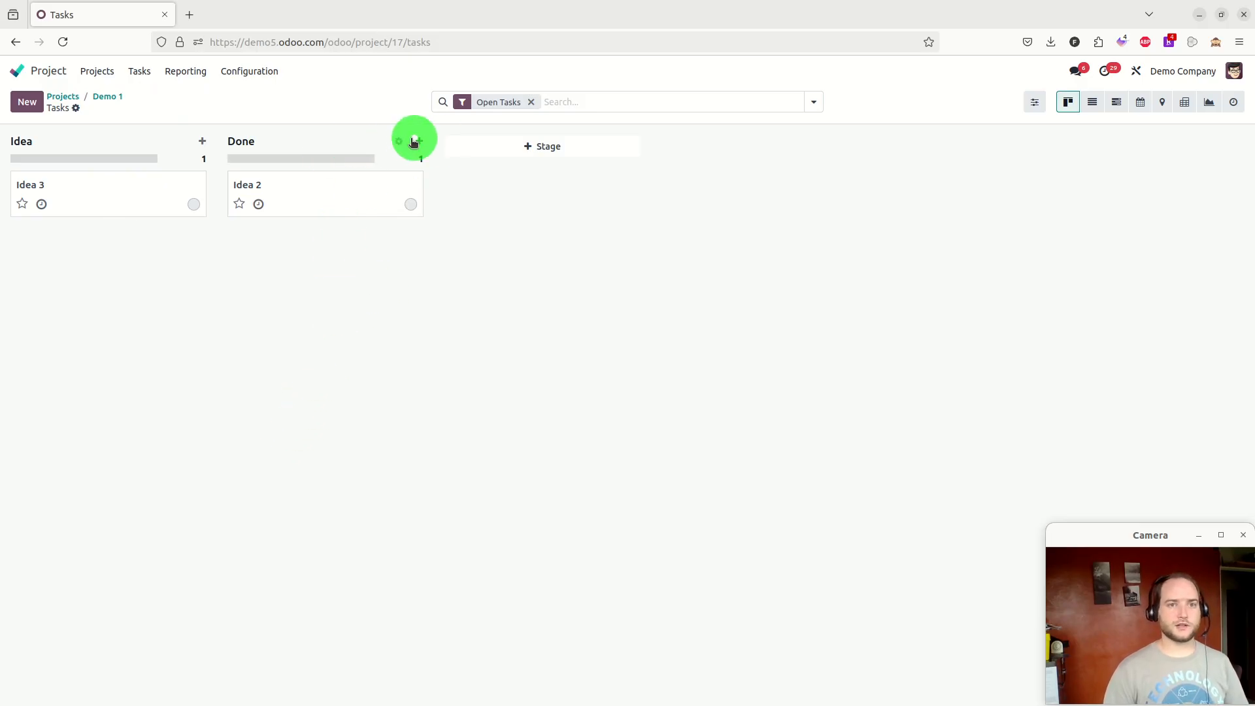
# Open the Done stage's automation rule and search the trigger's stage list for "Done"
pyautogui.click(400, 142)
pyautogui.click(338, 204)
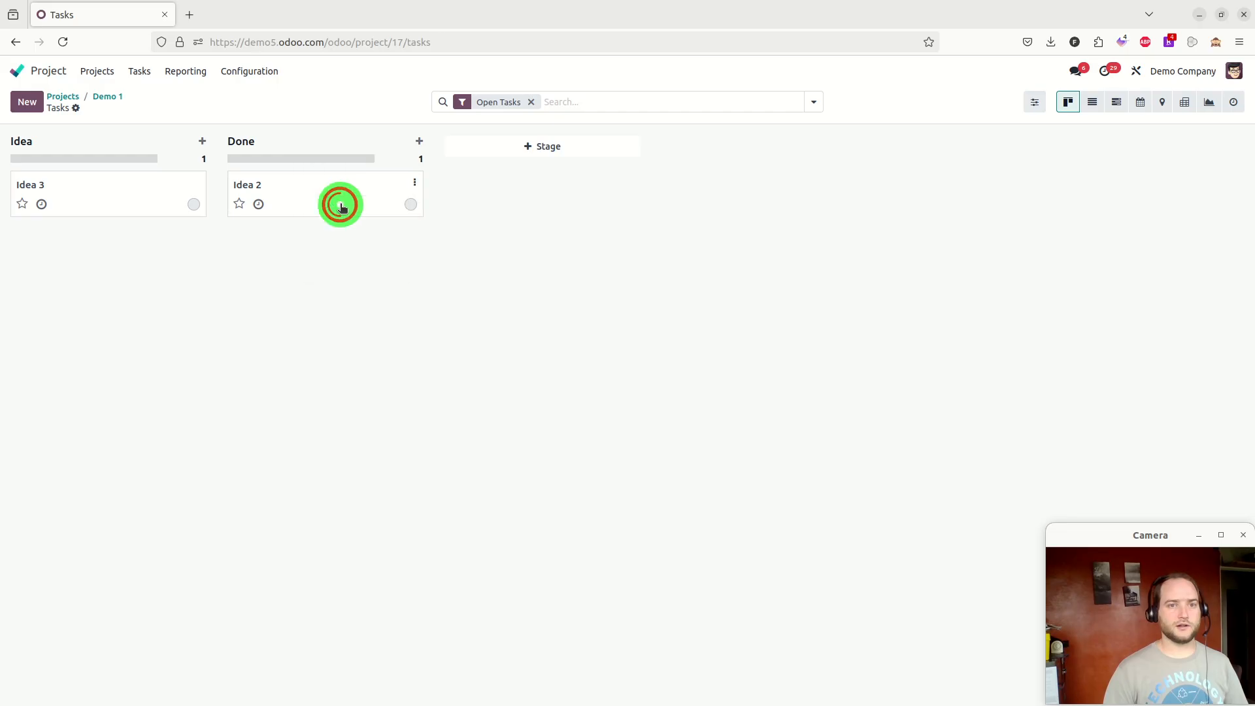
pyautogui.click(160, 159)
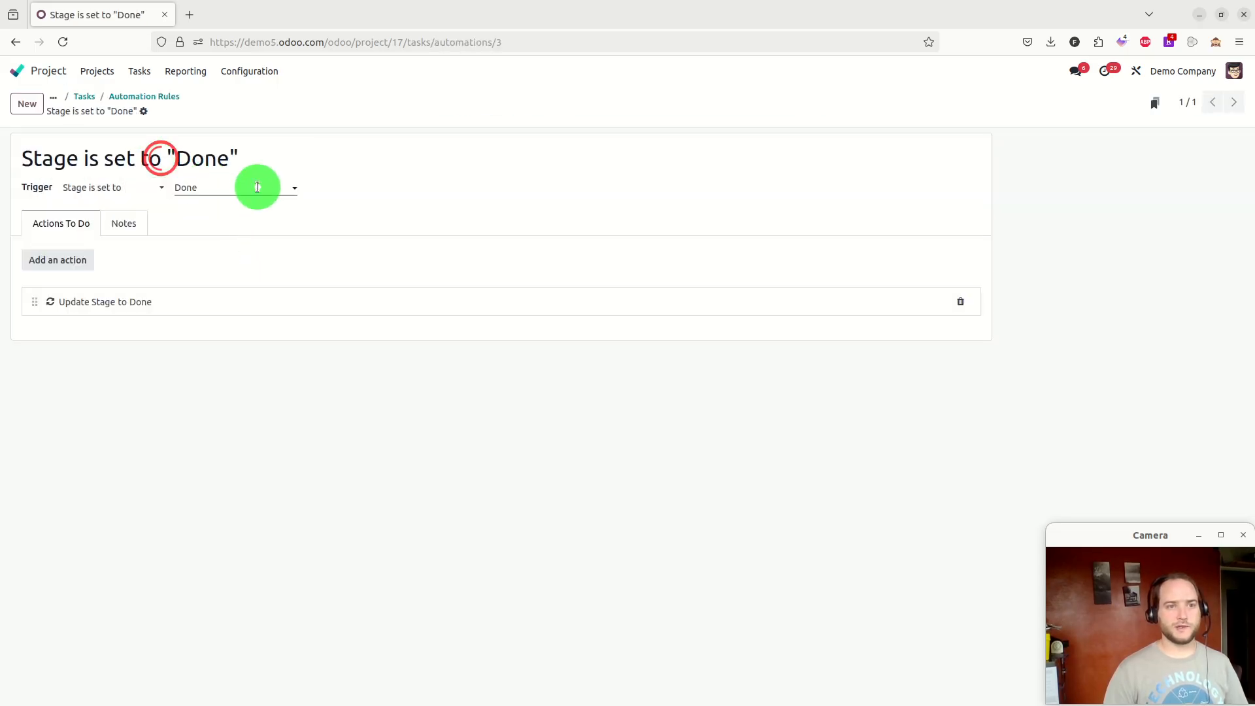
pyautogui.click(261, 191)
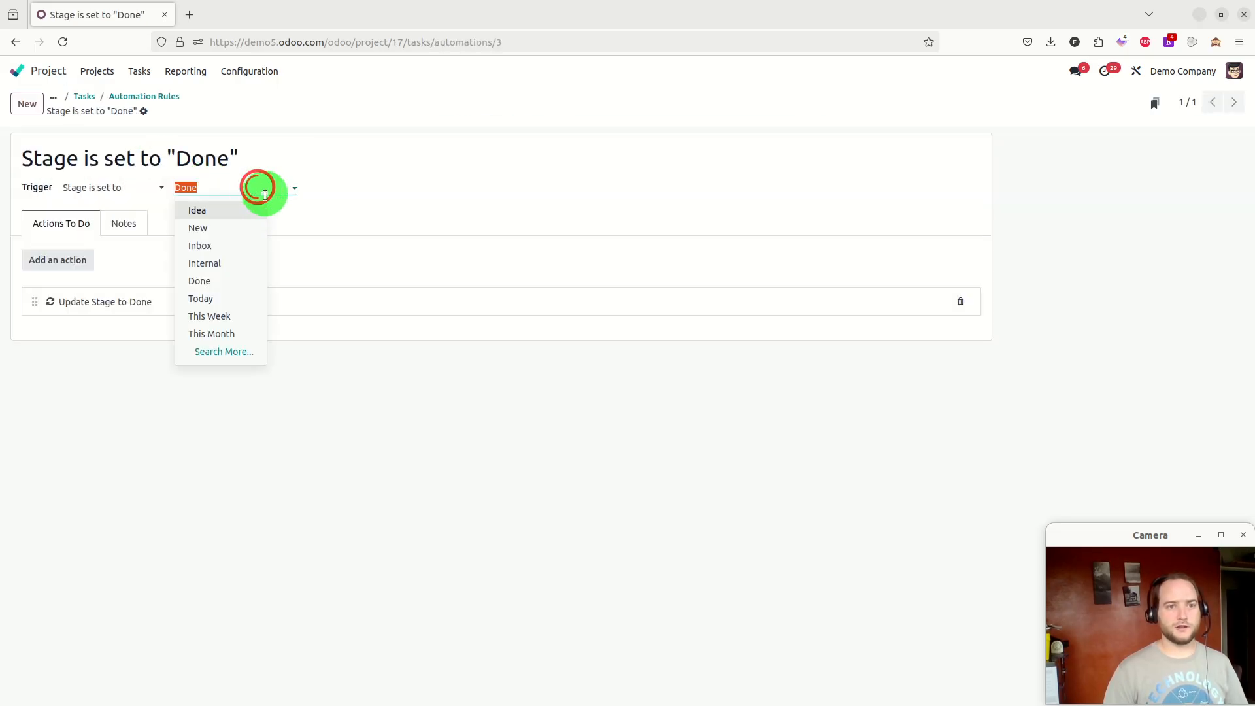
pyautogui.click(230, 354)
pyautogui.write('Done')
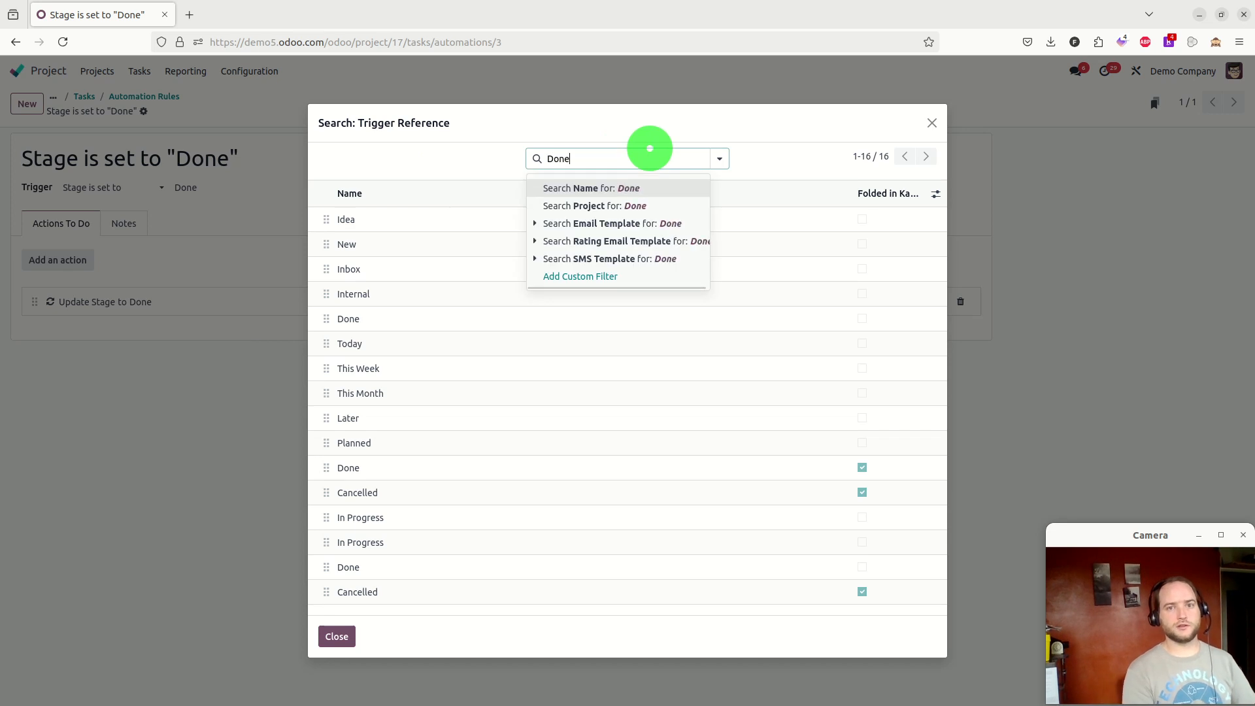
pyautogui.press('Return')
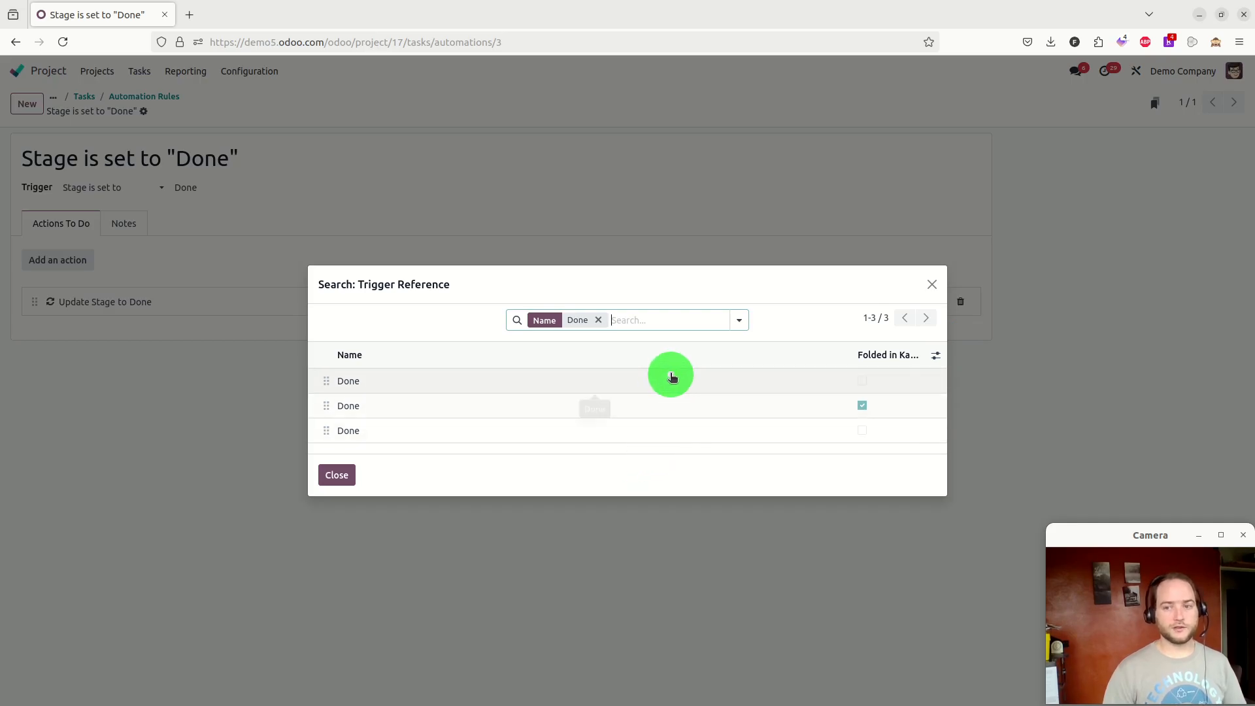
pyautogui.click(932, 282)
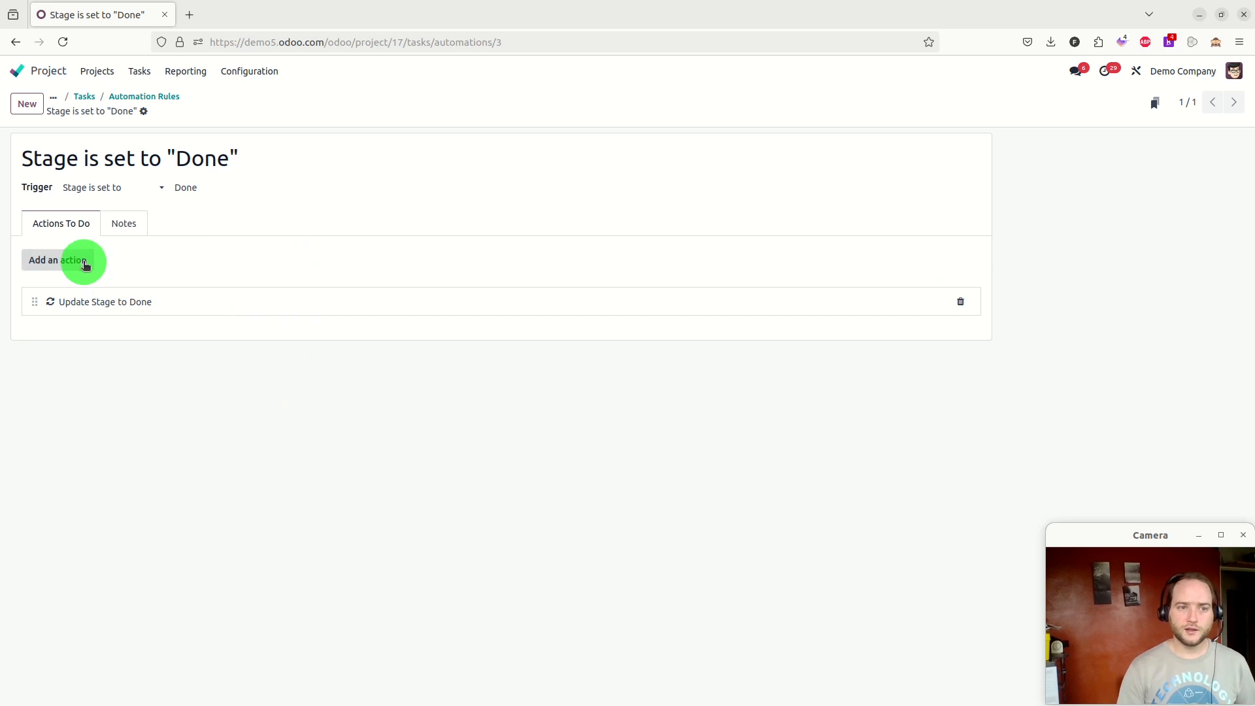
# Change the rule's trigger to On save and make it watch updates to the Stage field
pyautogui.click(139, 191)
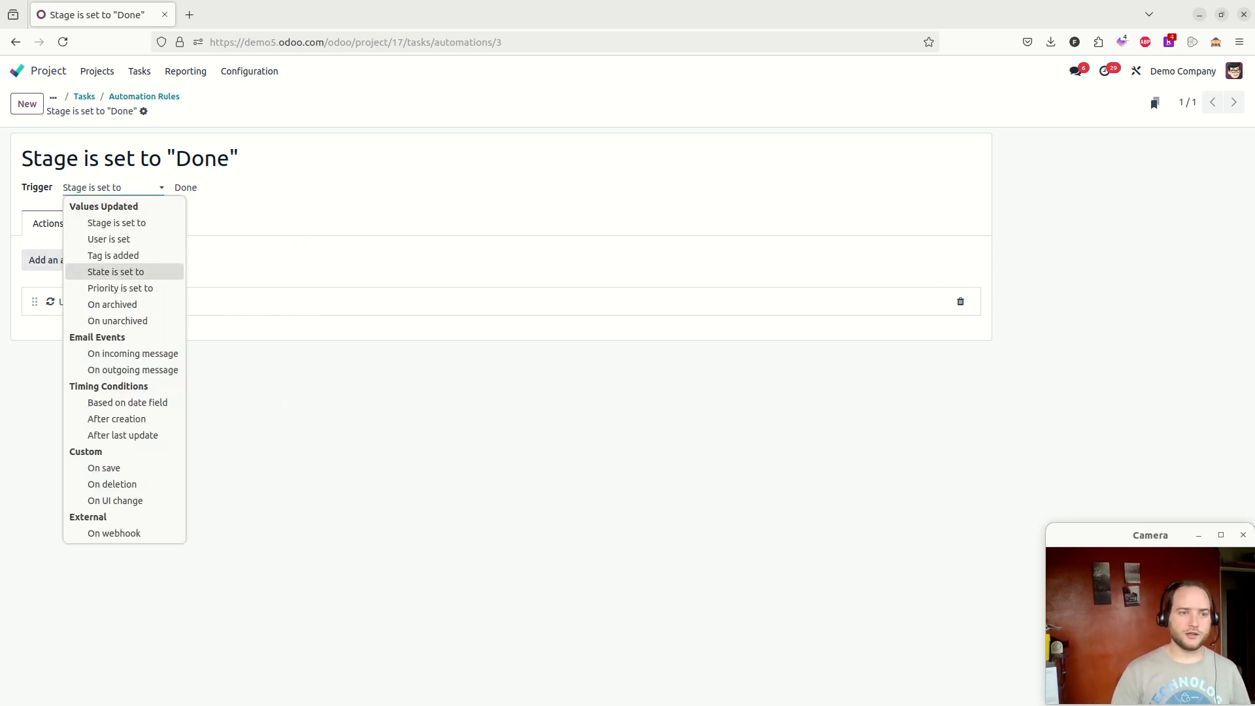
pyautogui.click(135, 468)
pyautogui.click(157, 239)
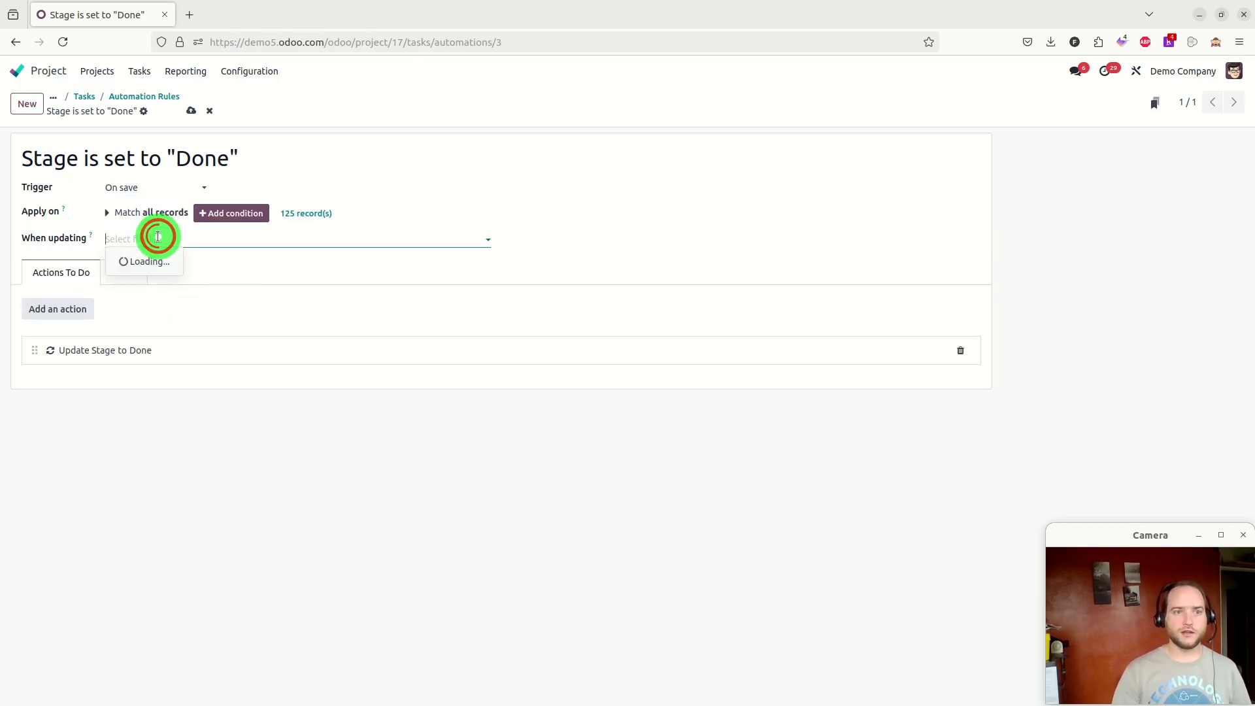
pyautogui.write('sta')
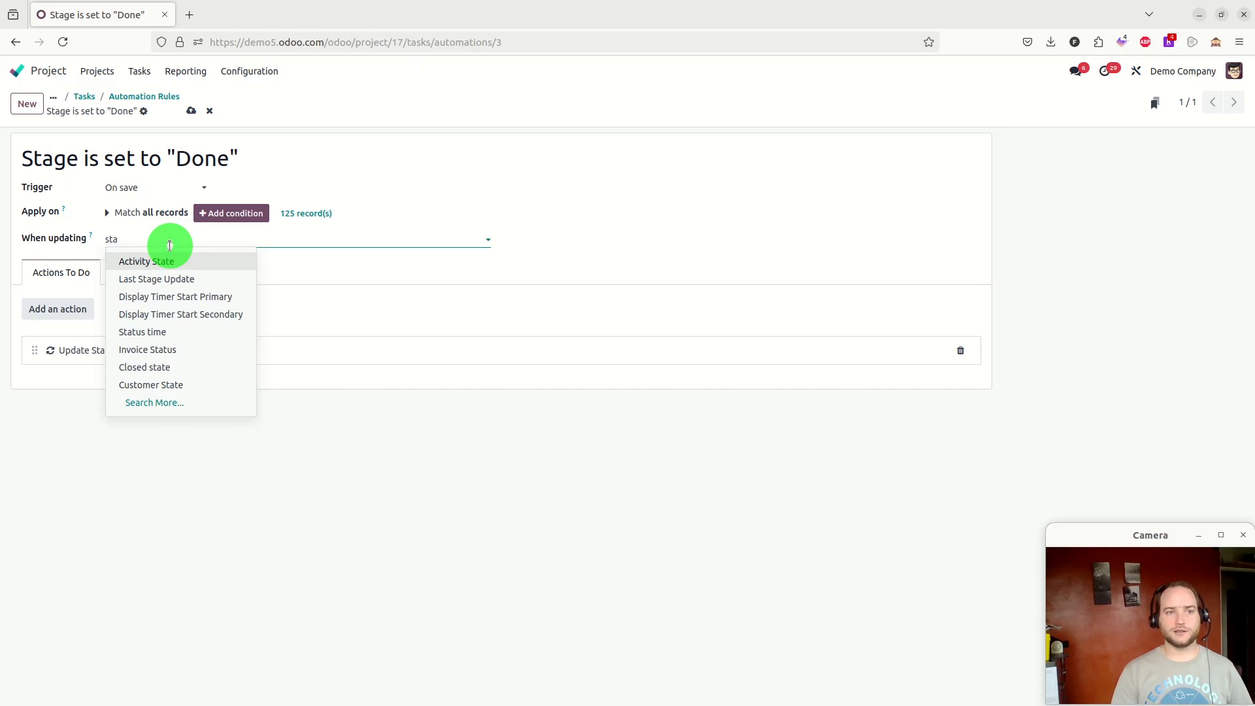
pyautogui.write('g')
pyautogui.click(155, 333)
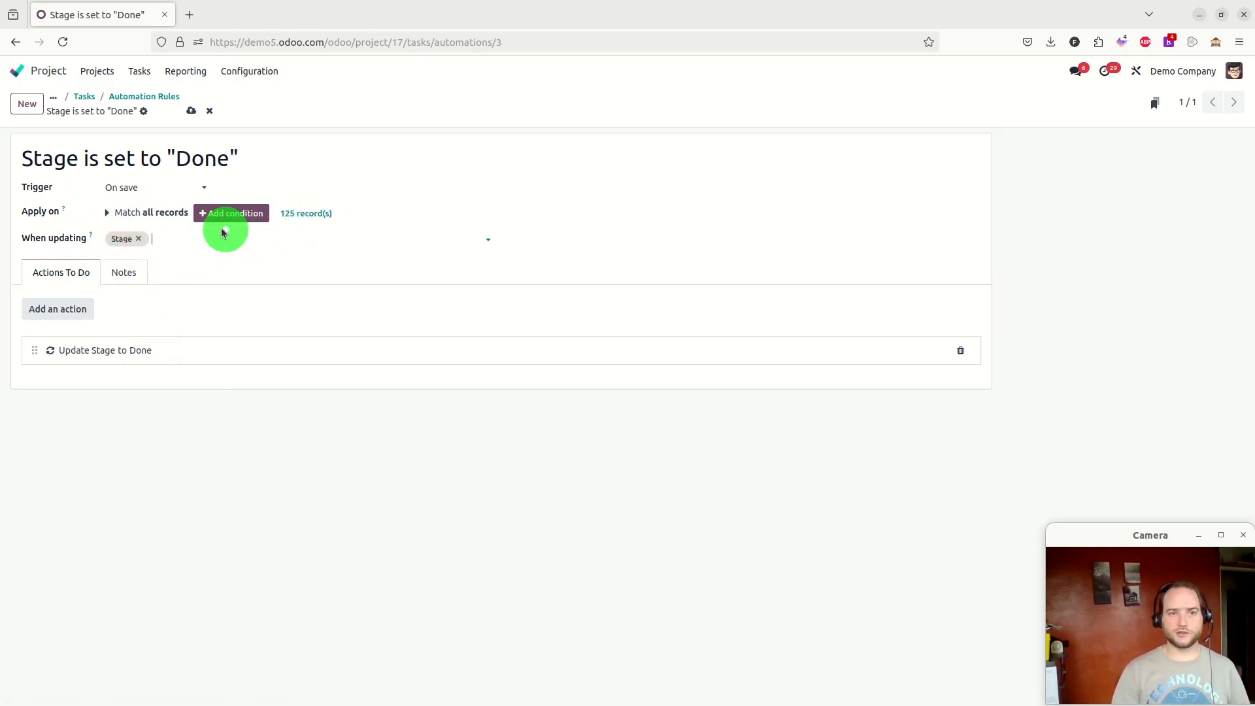
# Preview the task records the rule currently applies to
pyautogui.click(313, 214)
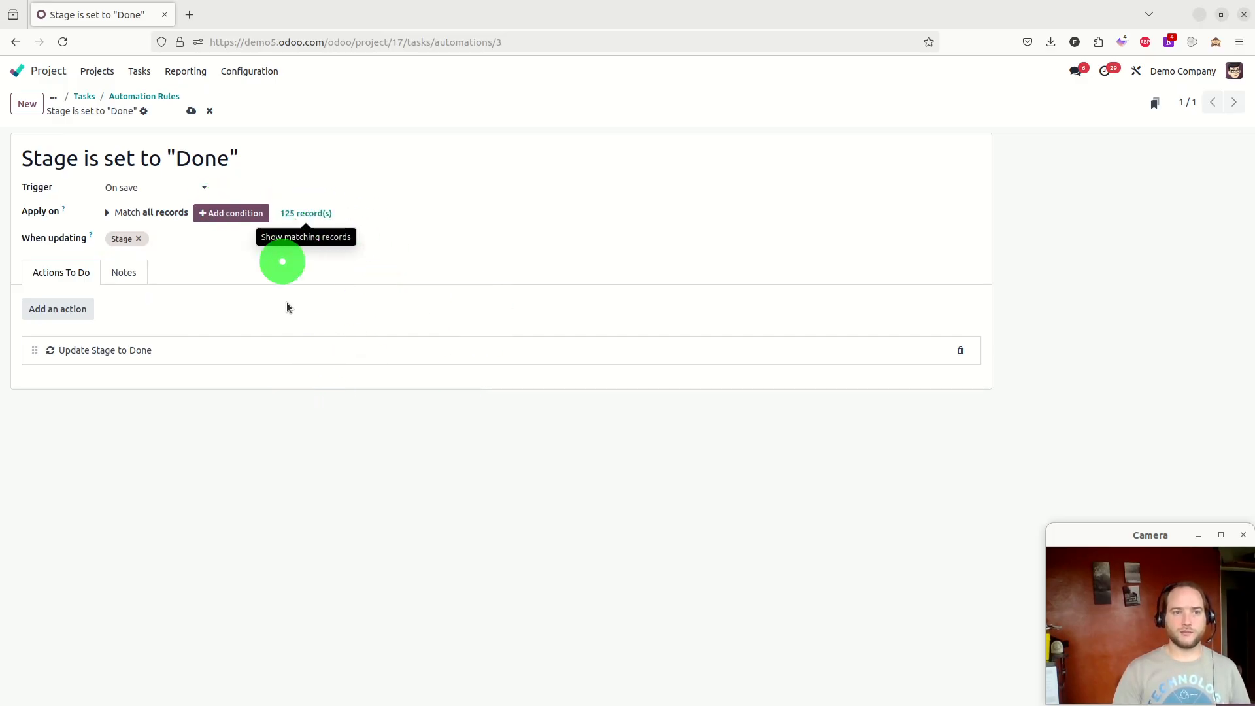
pyautogui.click(306, 215)
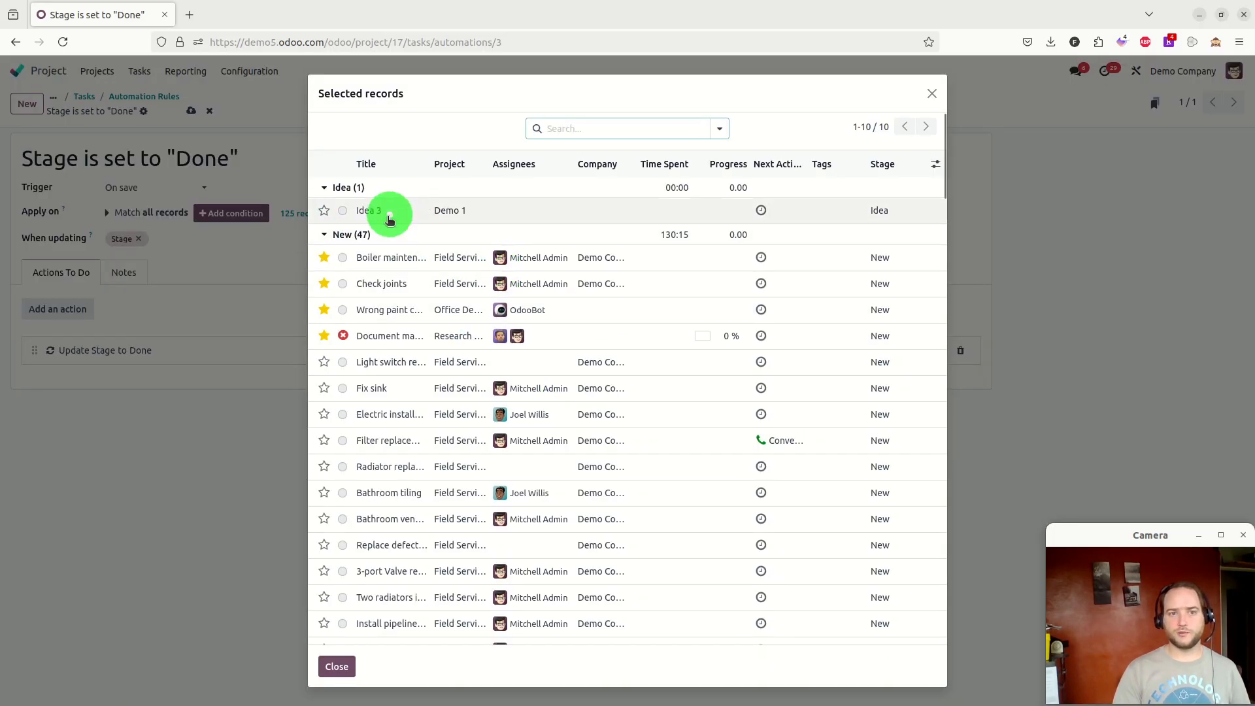
pyautogui.click(933, 95)
# Add an Apply on condition requiring the task's Stage Name to equal Done
pyautogui.click(209, 212)
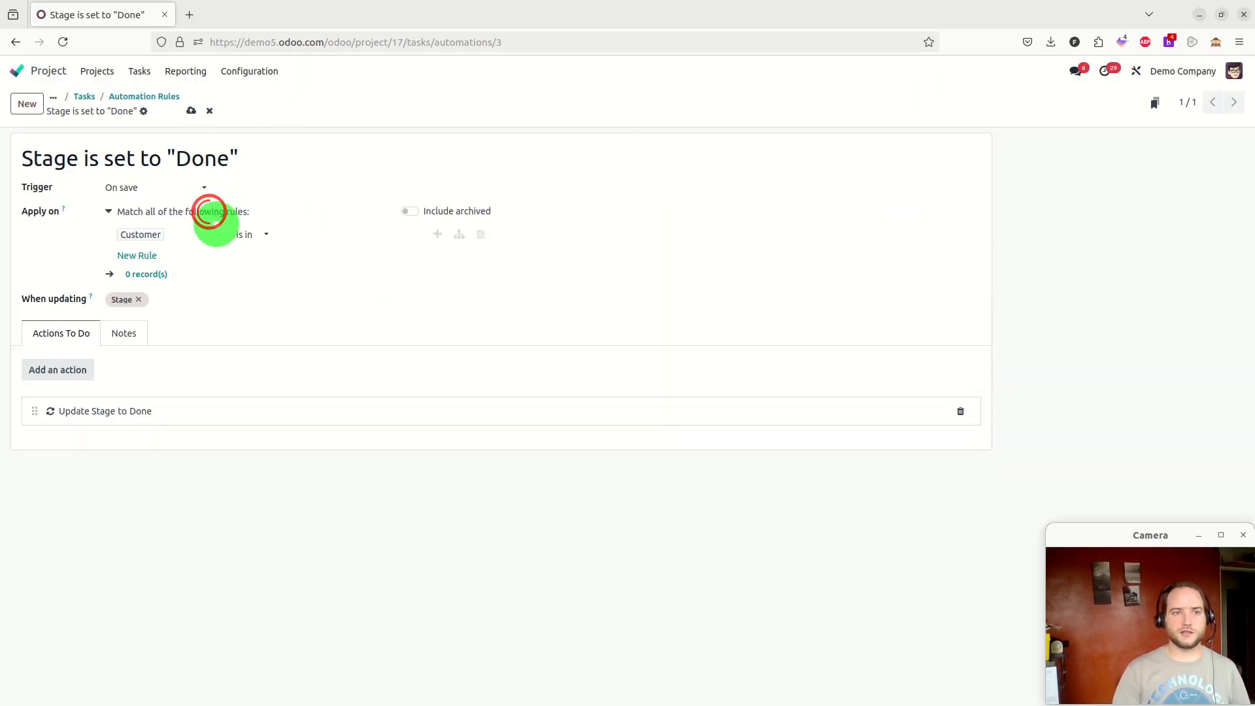
pyautogui.click(190, 237)
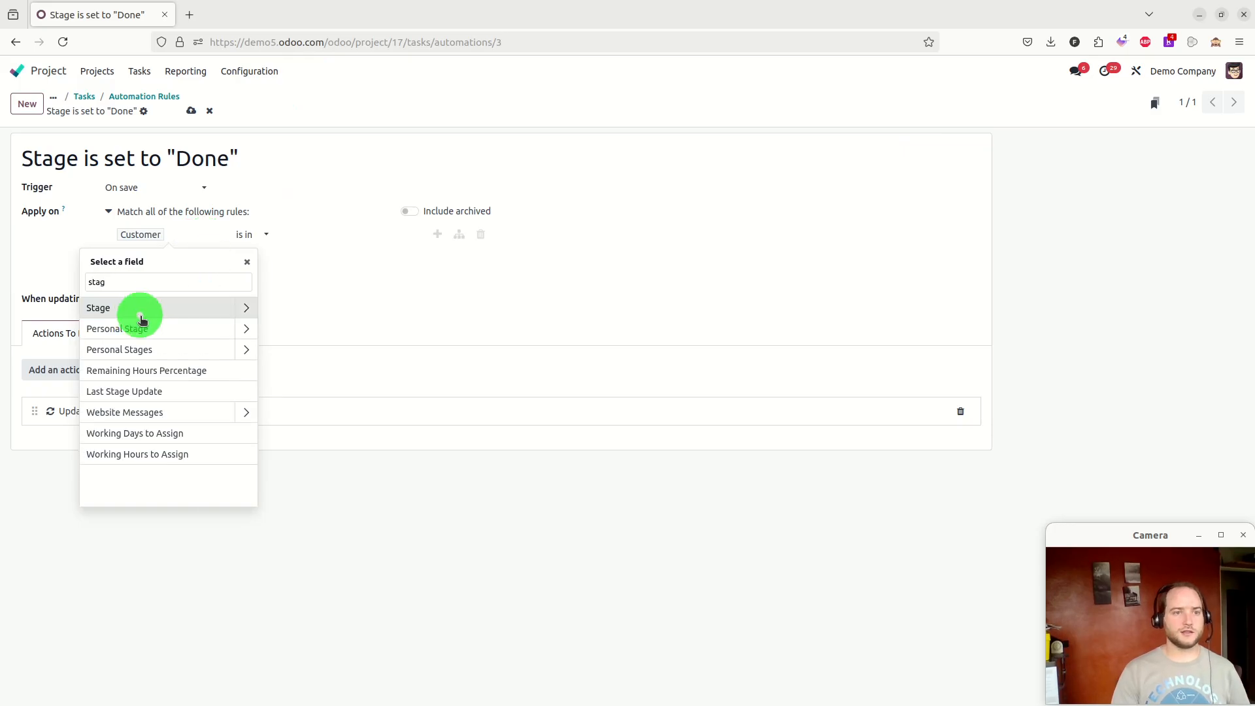
pyautogui.click(242, 310)
pyautogui.write('na')
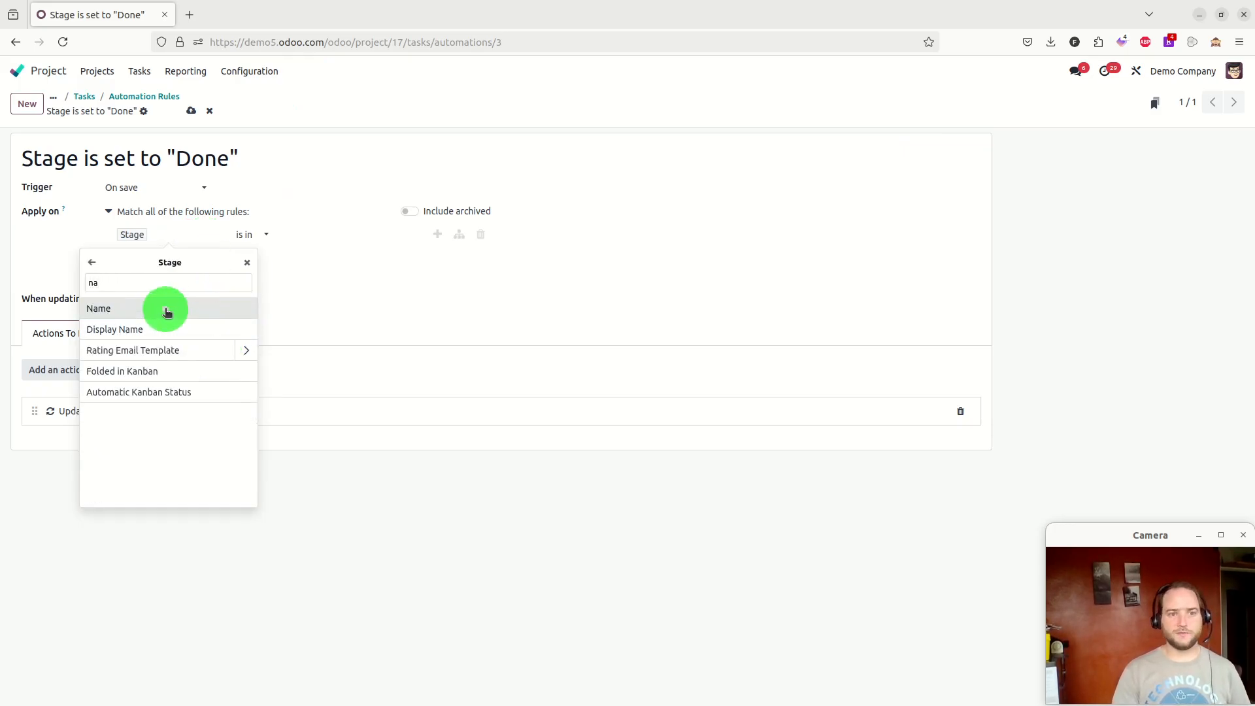
pyautogui.click(164, 309)
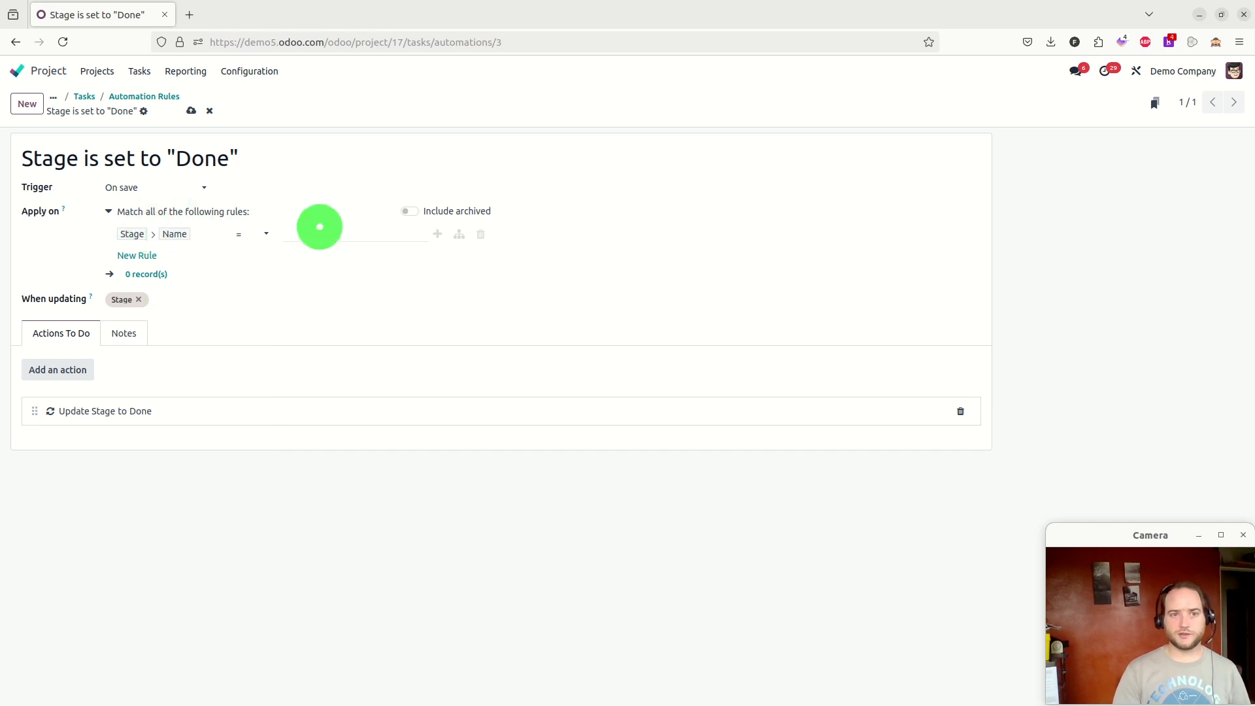
pyautogui.click(342, 230)
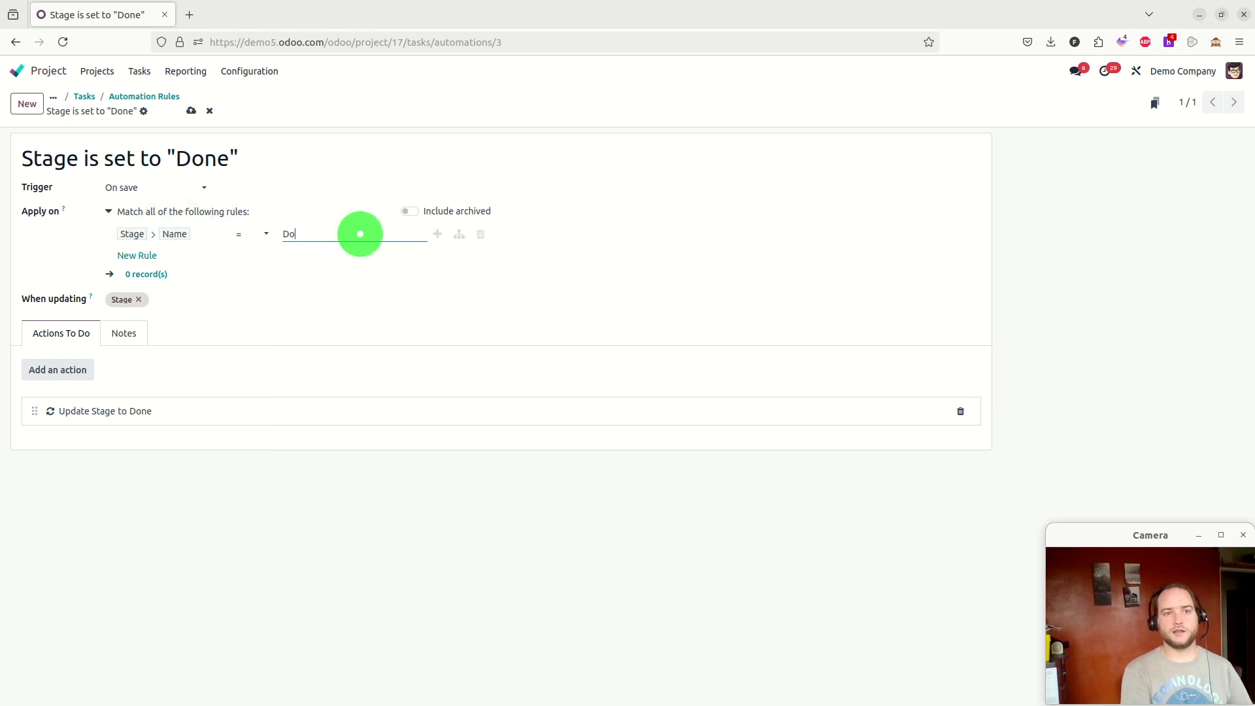
pyautogui.write('Done')
pyautogui.click(698, 268)
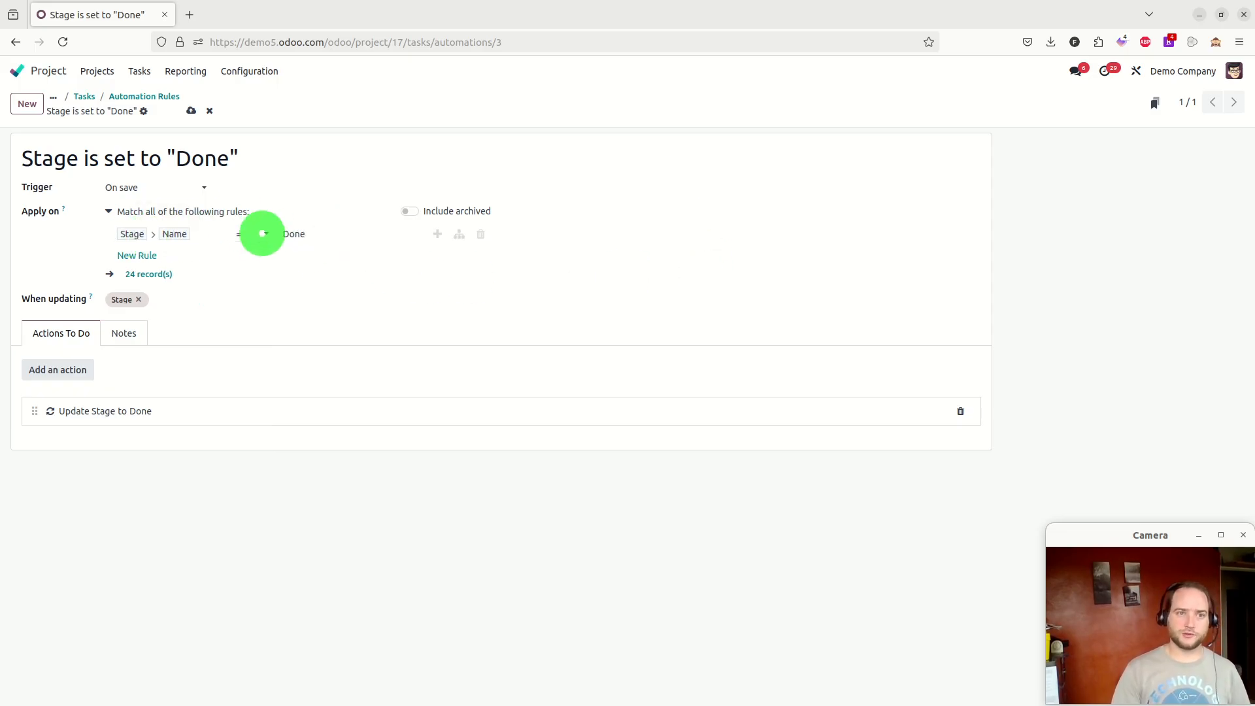
# Review the records matching the new condition and save the automation rule
pyautogui.click(148, 275)
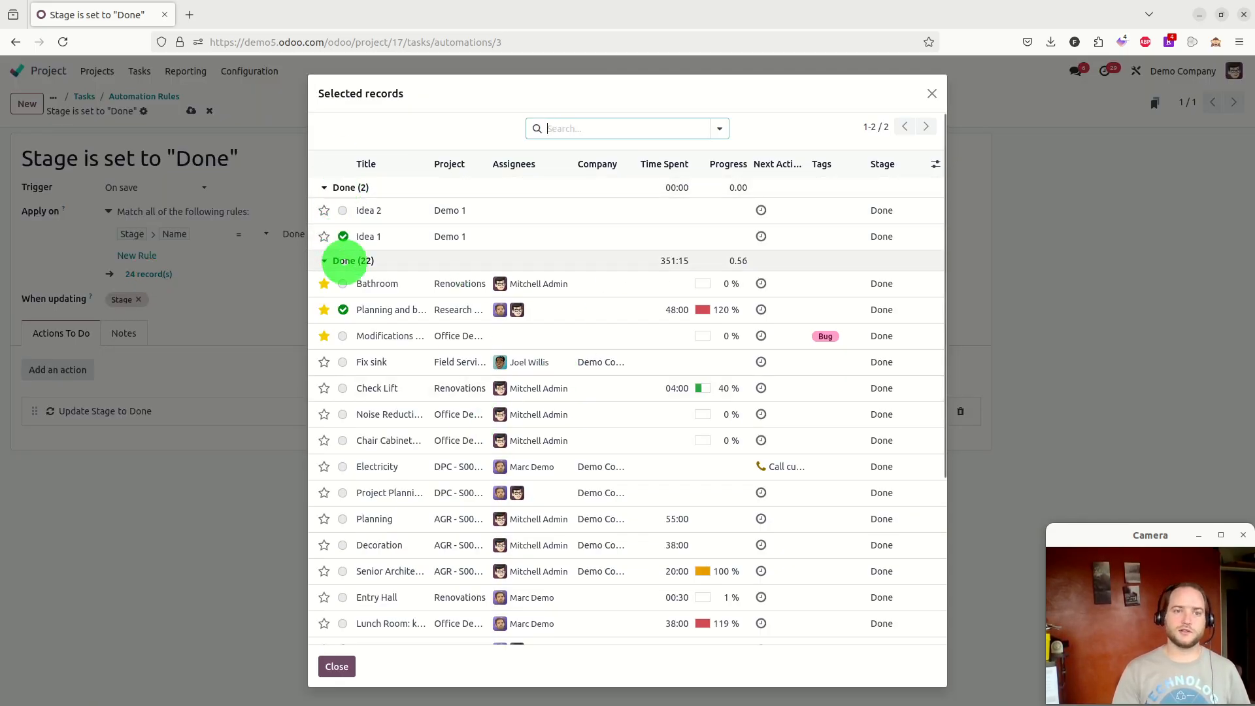
pyautogui.scroll(-3, 366, 307)
pyautogui.scroll(-2, 386, 438)
pyautogui.scroll(5, 393, 393)
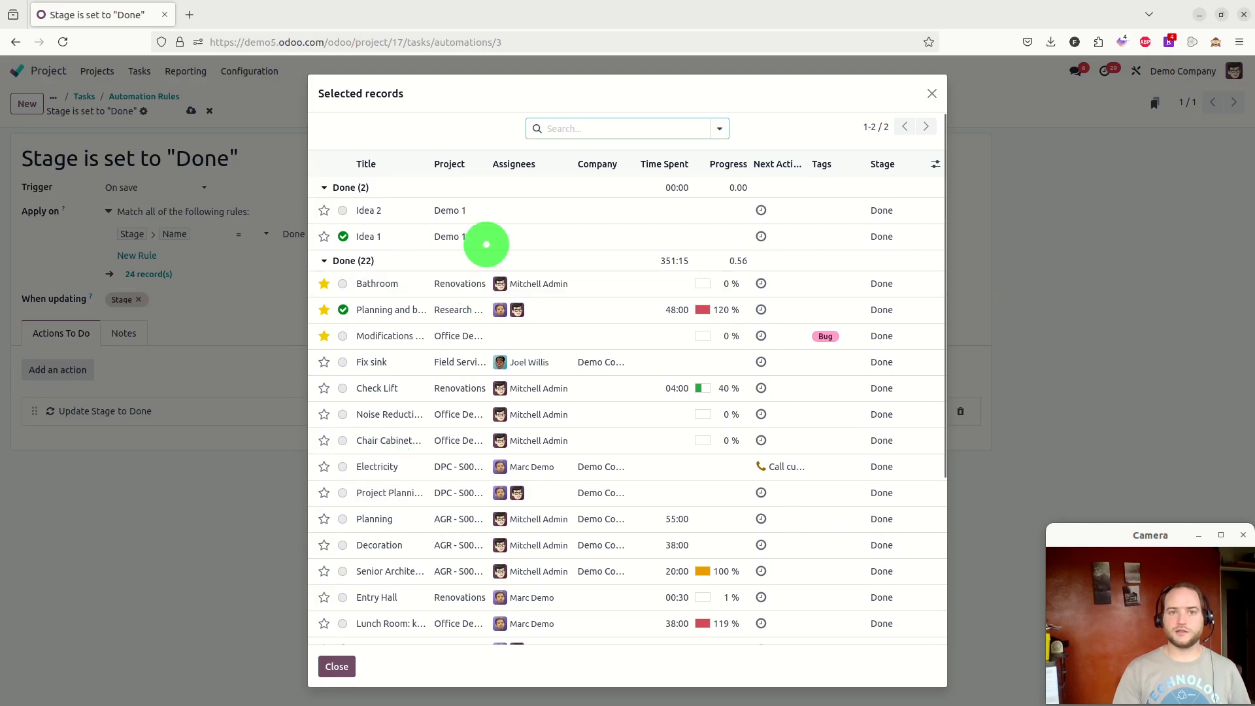
pyautogui.click(933, 93)
pyautogui.click(190, 110)
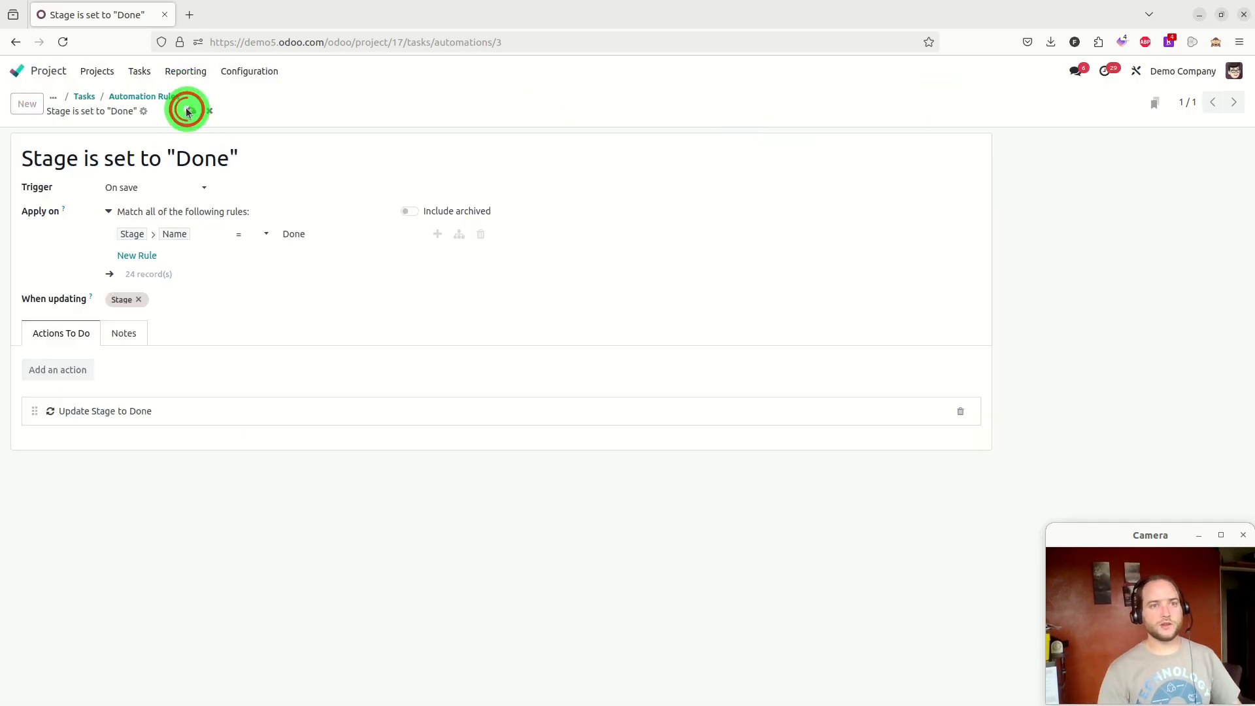
# Go back to the project's task board and move Idea 3 into the Done stage
pyautogui.click(81, 98)
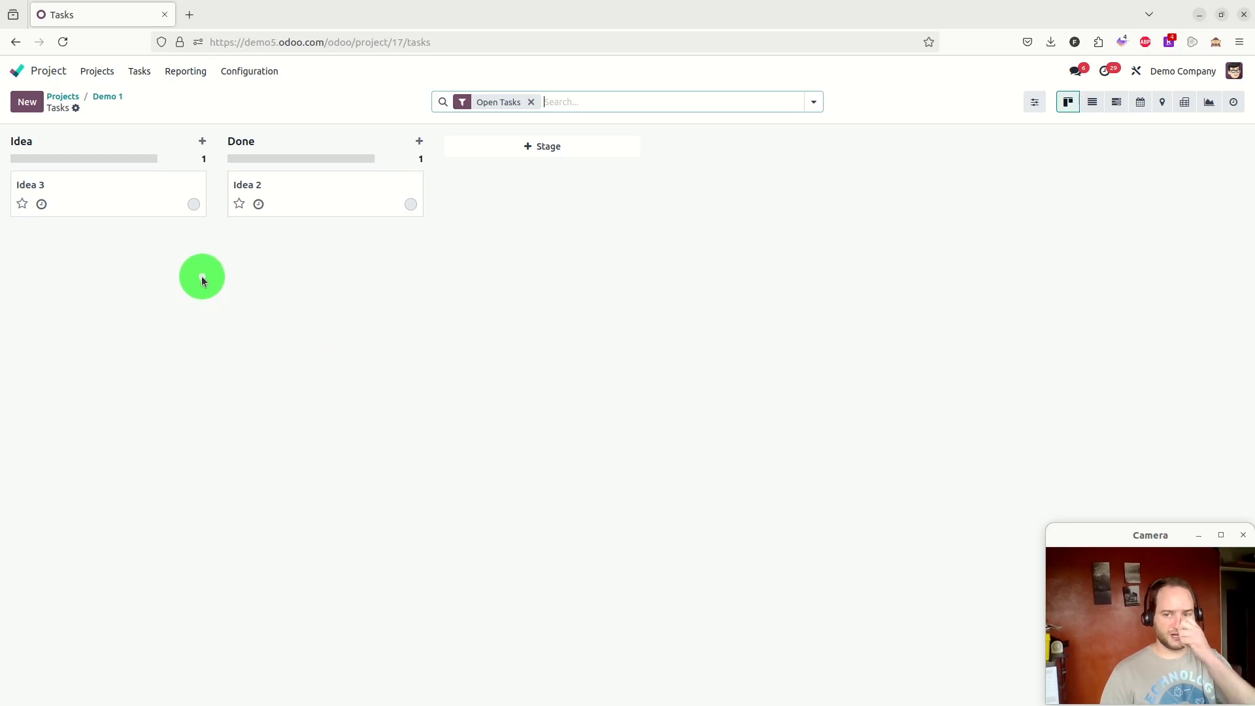
pyautogui.click(275, 310)
pyautogui.moveTo(135, 188); pyautogui.dragTo(262, 255)
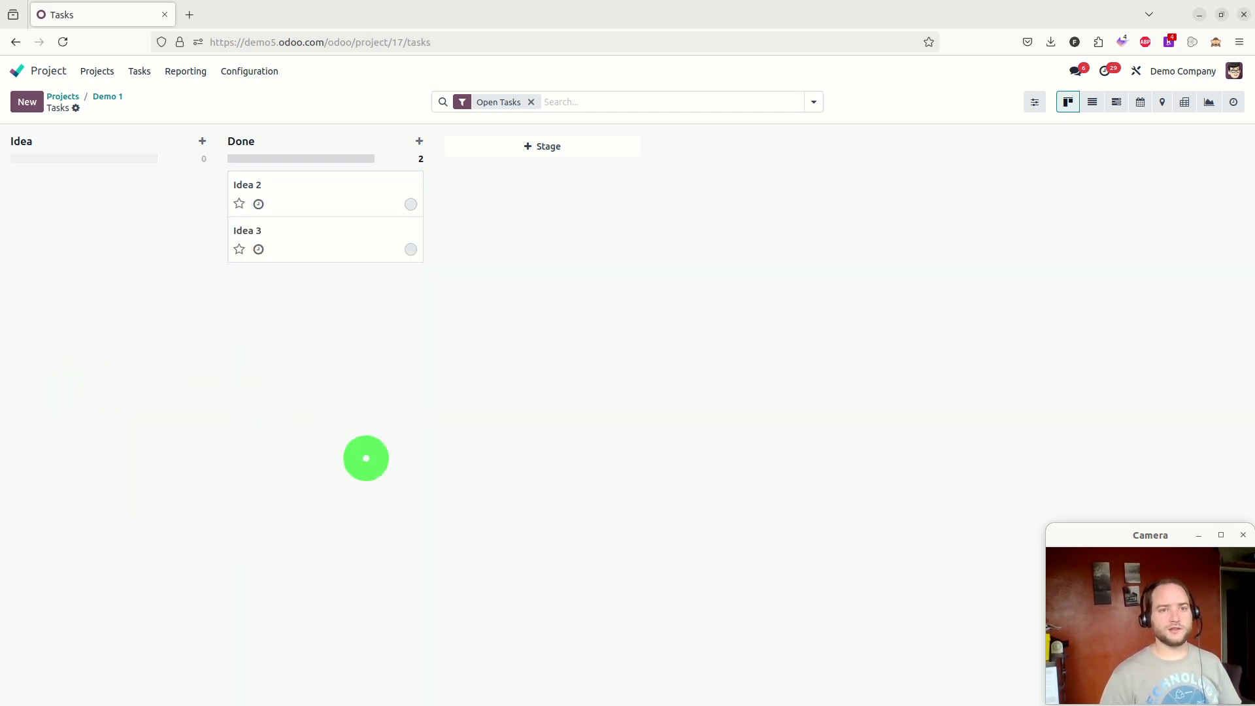
# Reload the task board and reopen the Done stage's automation rule
pyautogui.click(62, 40)
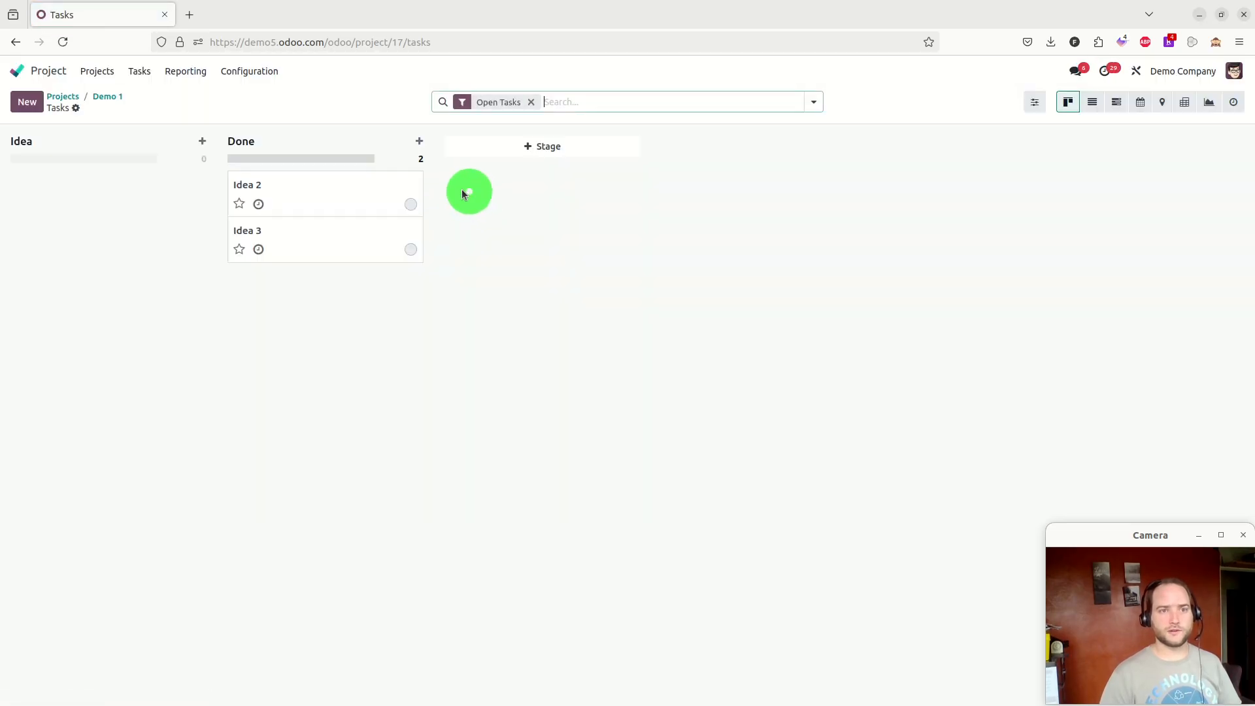
pyautogui.click(398, 142)
pyautogui.click(361, 203)
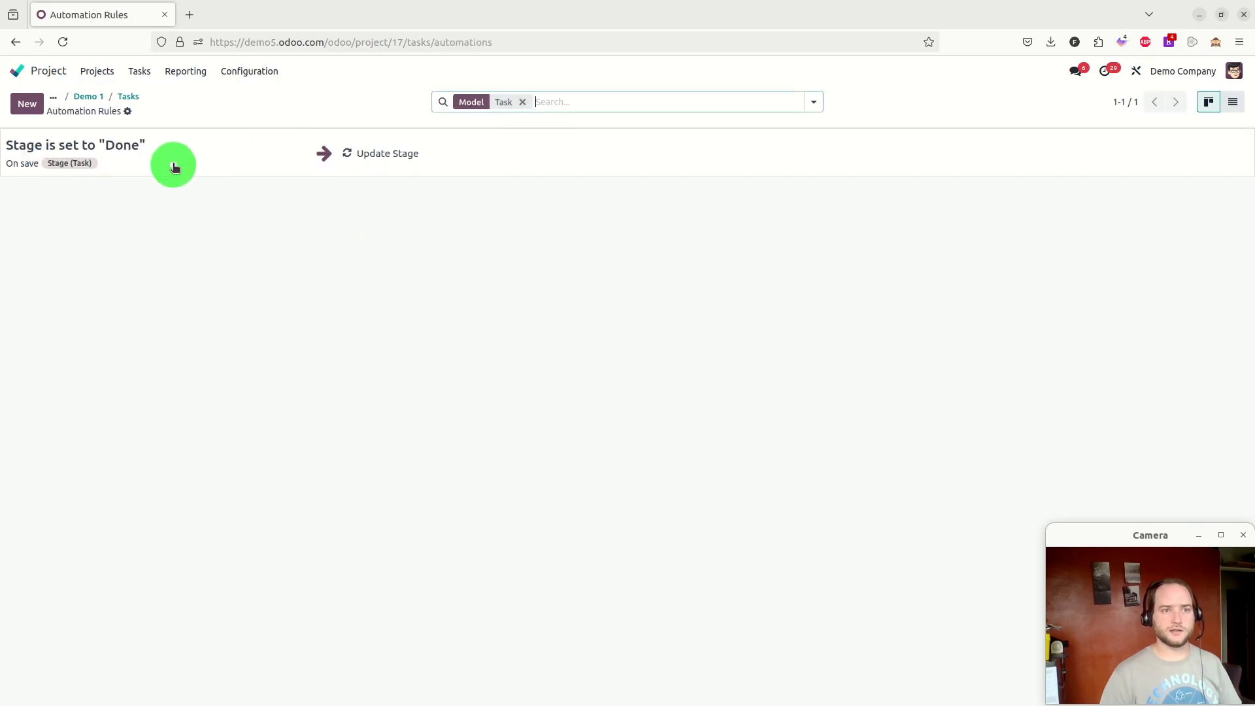
pyautogui.click(174, 167)
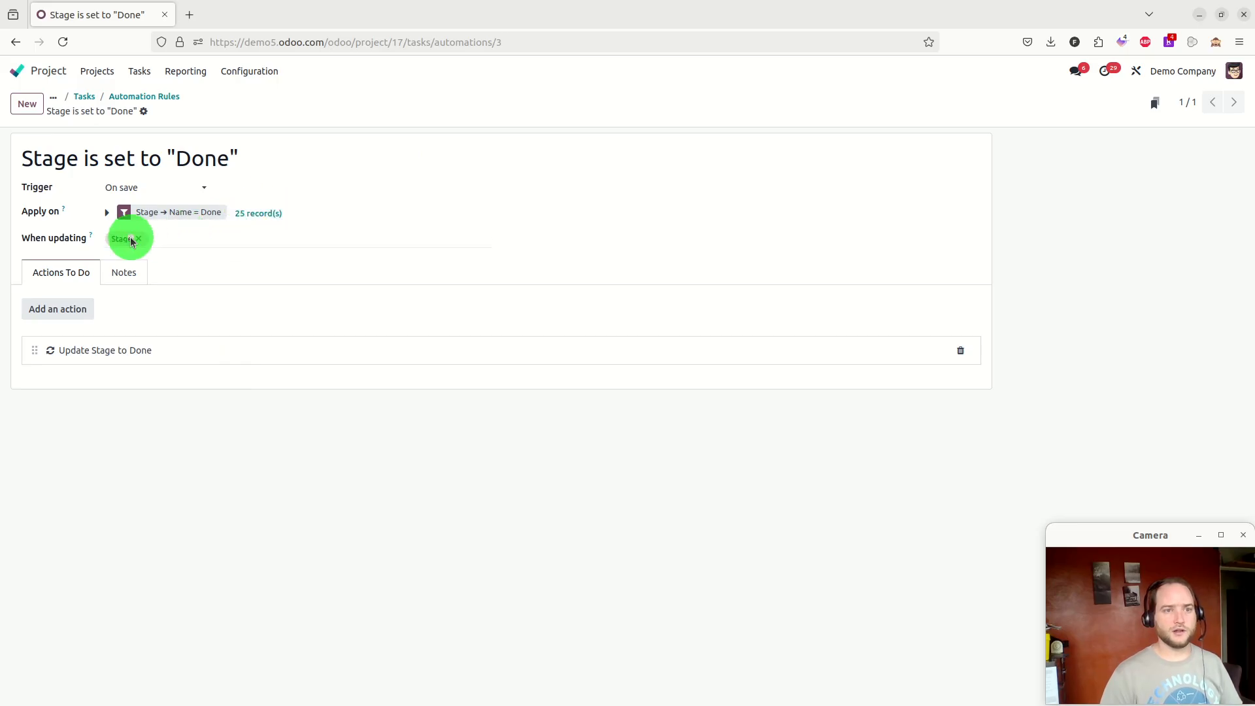
# Change the rule's action to update the State field to Done, and save the rule
pyautogui.click(117, 350)
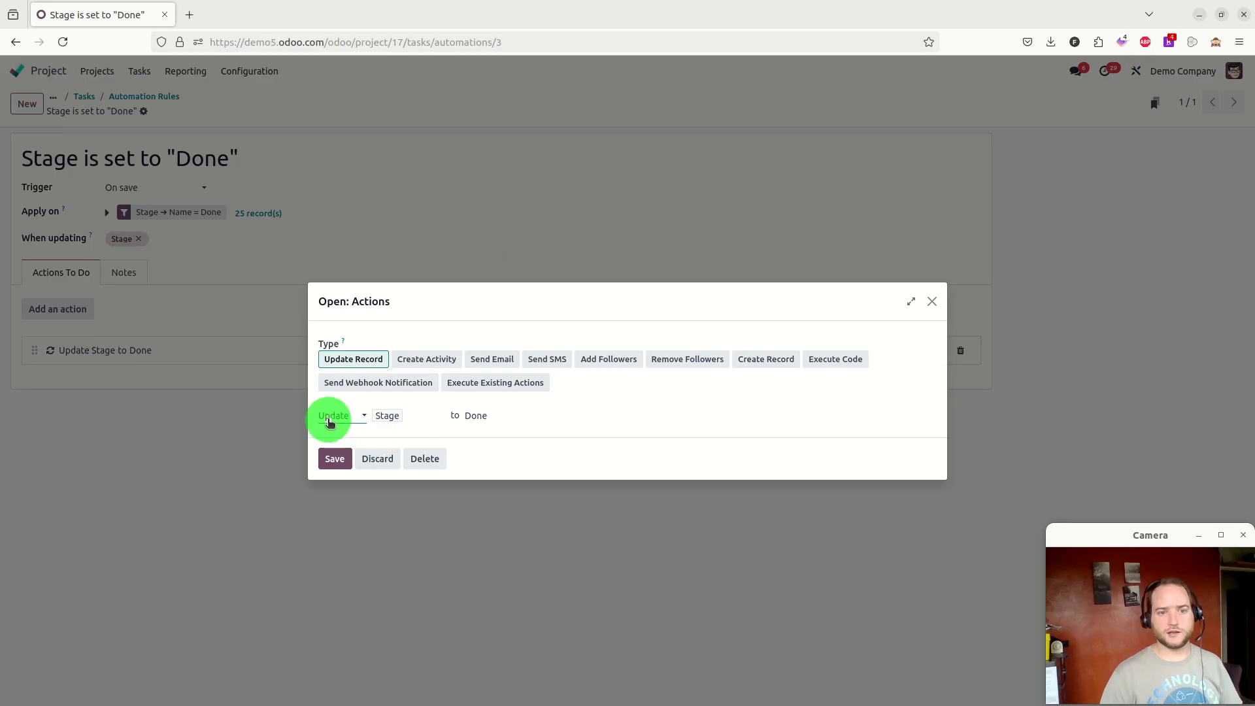
pyautogui.click(413, 417)
pyautogui.write('st')
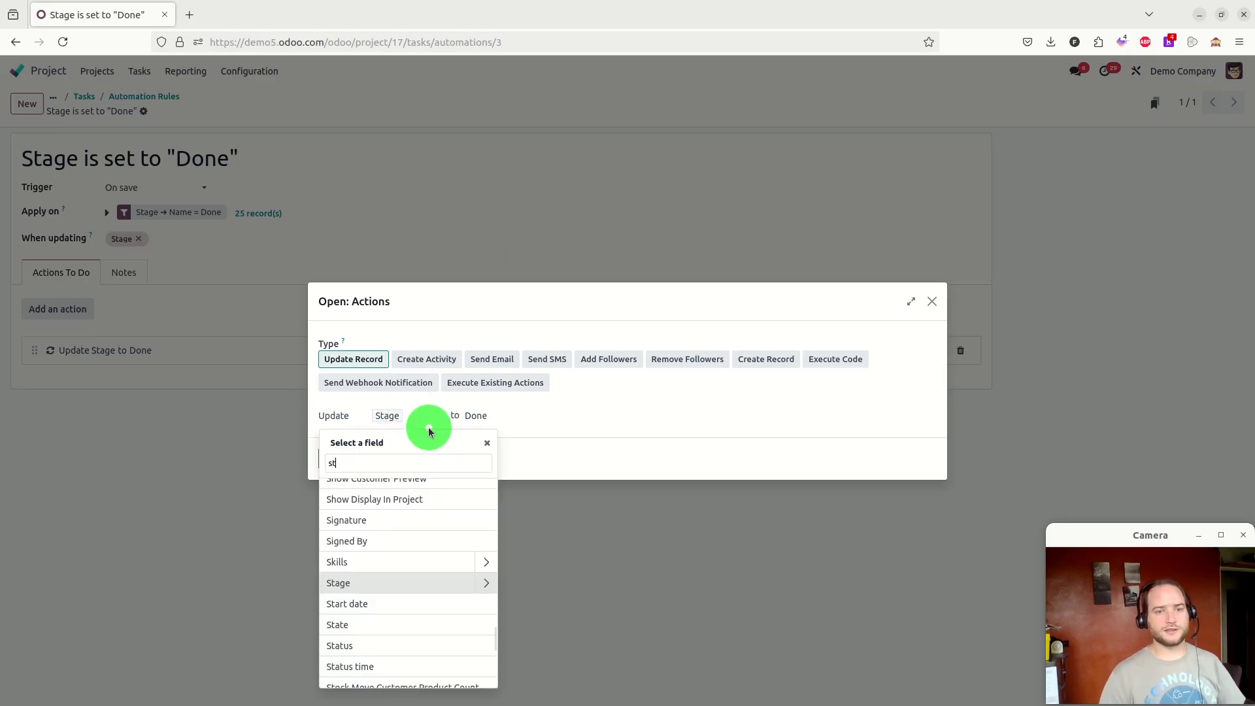
pyautogui.write('a')
pyautogui.click(370, 530)
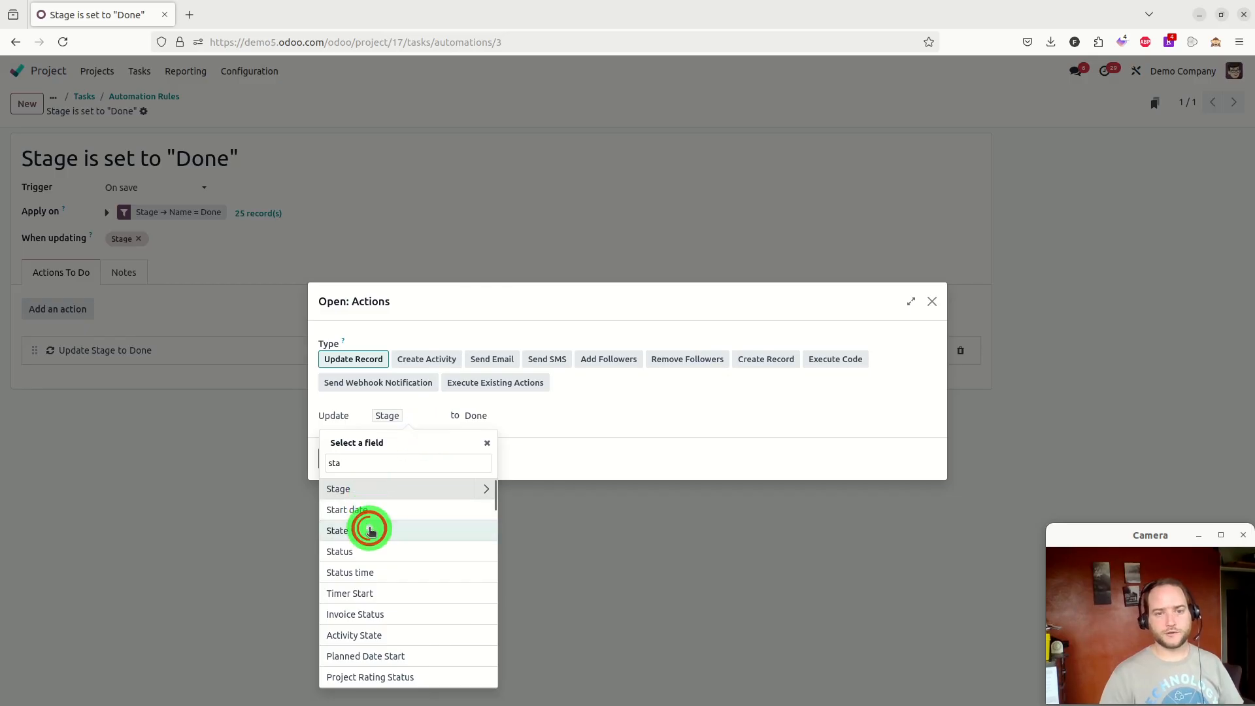
pyautogui.click(526, 415)
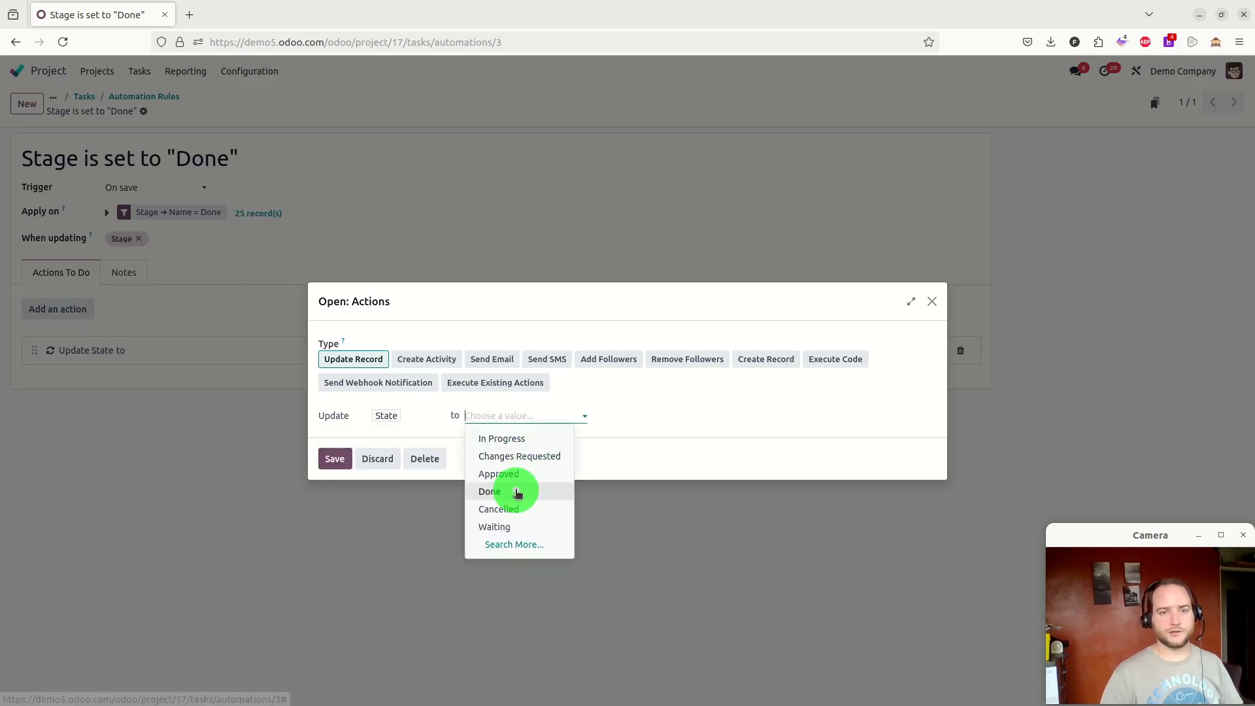
pyautogui.click(517, 492)
pyautogui.click(326, 457)
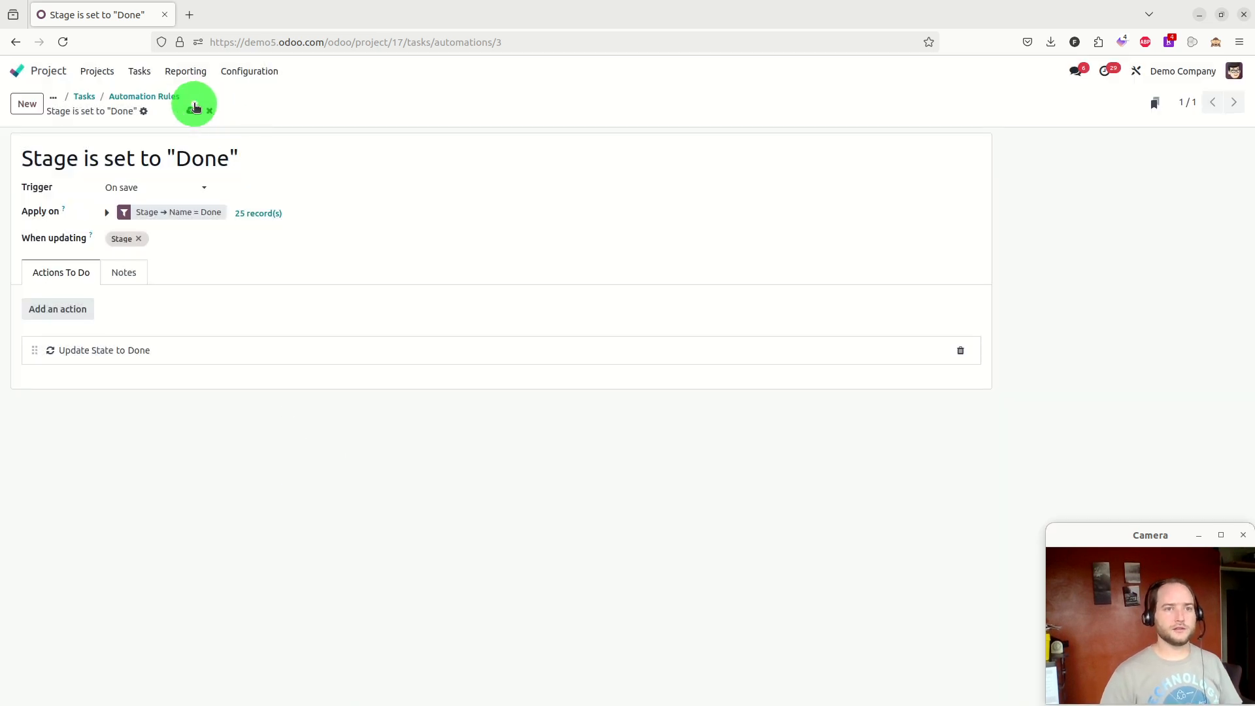
pyautogui.click(191, 109)
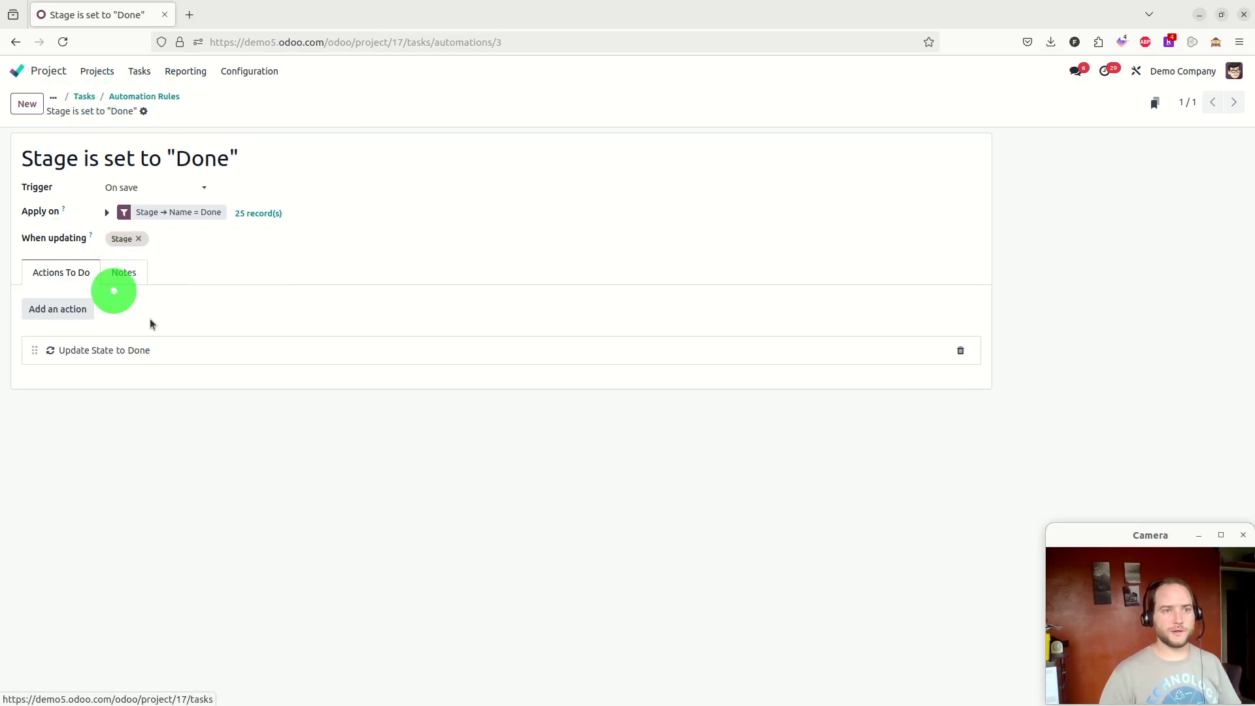
# Return to the task board and move Idea 2 back to Idea and again into Done
pyautogui.click(86, 99)
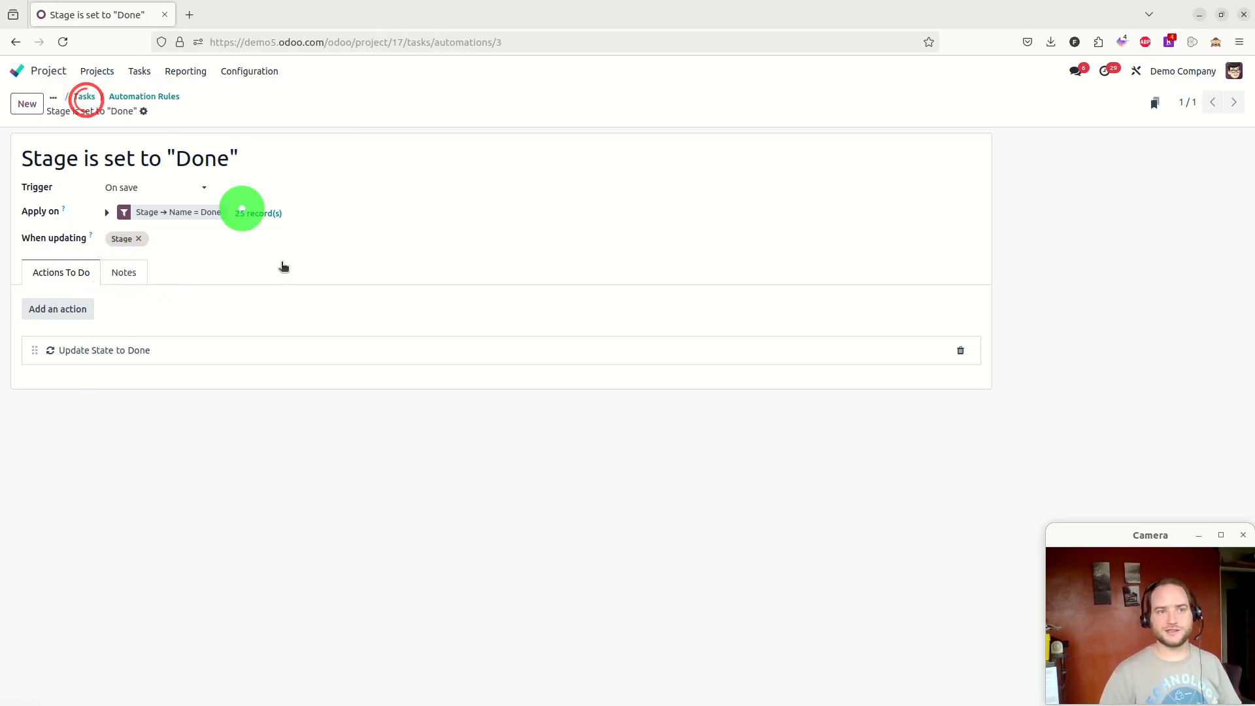
pyautogui.moveTo(319, 198); pyautogui.dragTo(170, 216)
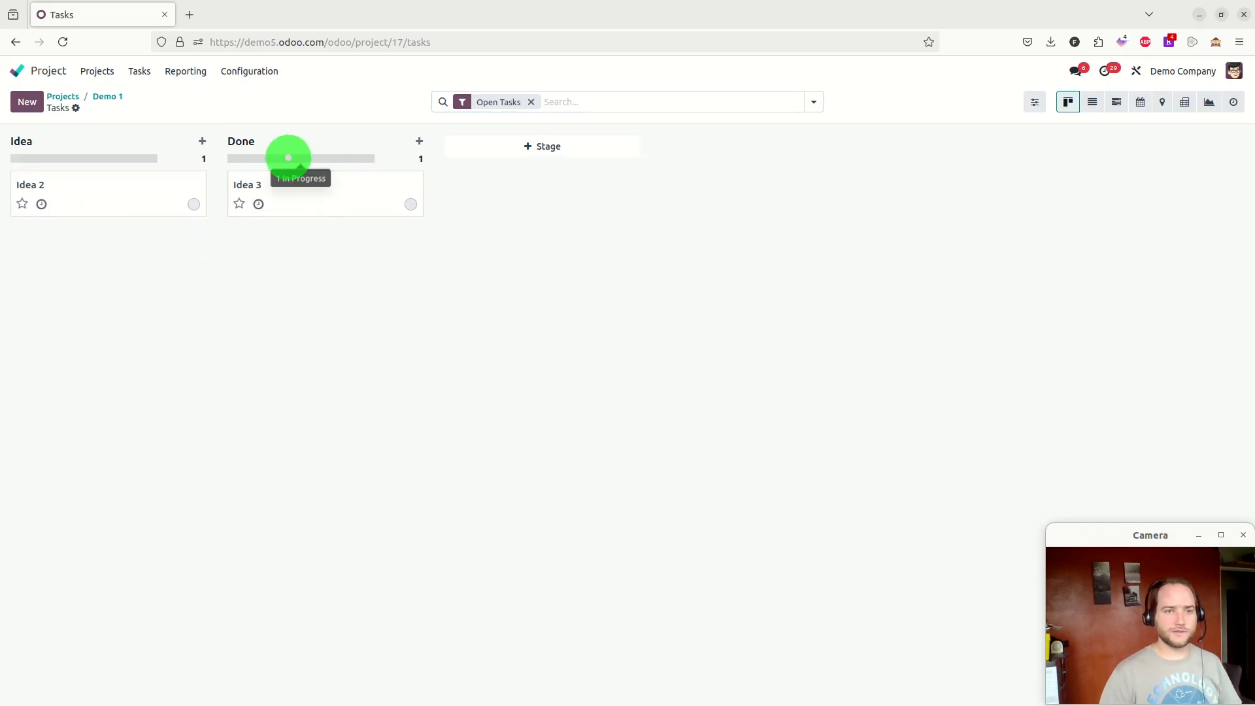
pyautogui.moveTo(95, 195); pyautogui.dragTo(293, 334)
pyautogui.moveTo(296, 198); pyautogui.dragTo(95, 263)
pyautogui.moveTo(106, 185); pyautogui.dragTo(249, 272)
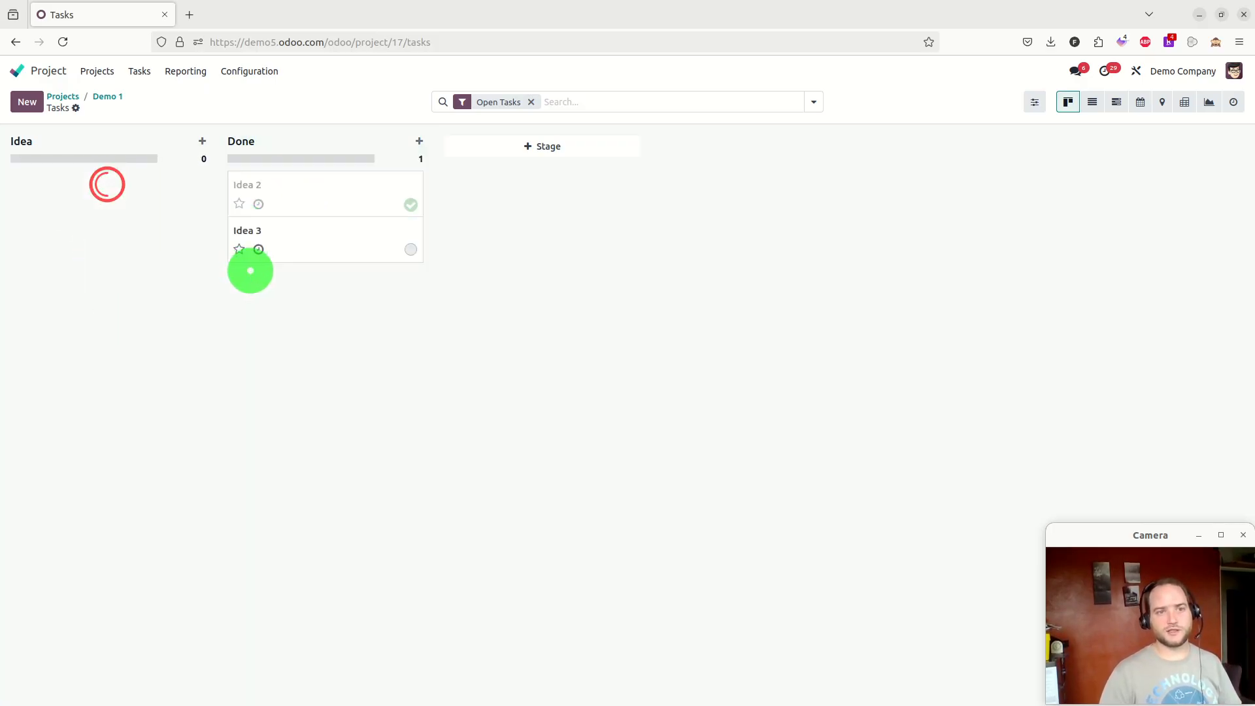
# Clear the Open Tasks filter and add the Working Days to Close measure in the pivot view
pyautogui.click(62, 42)
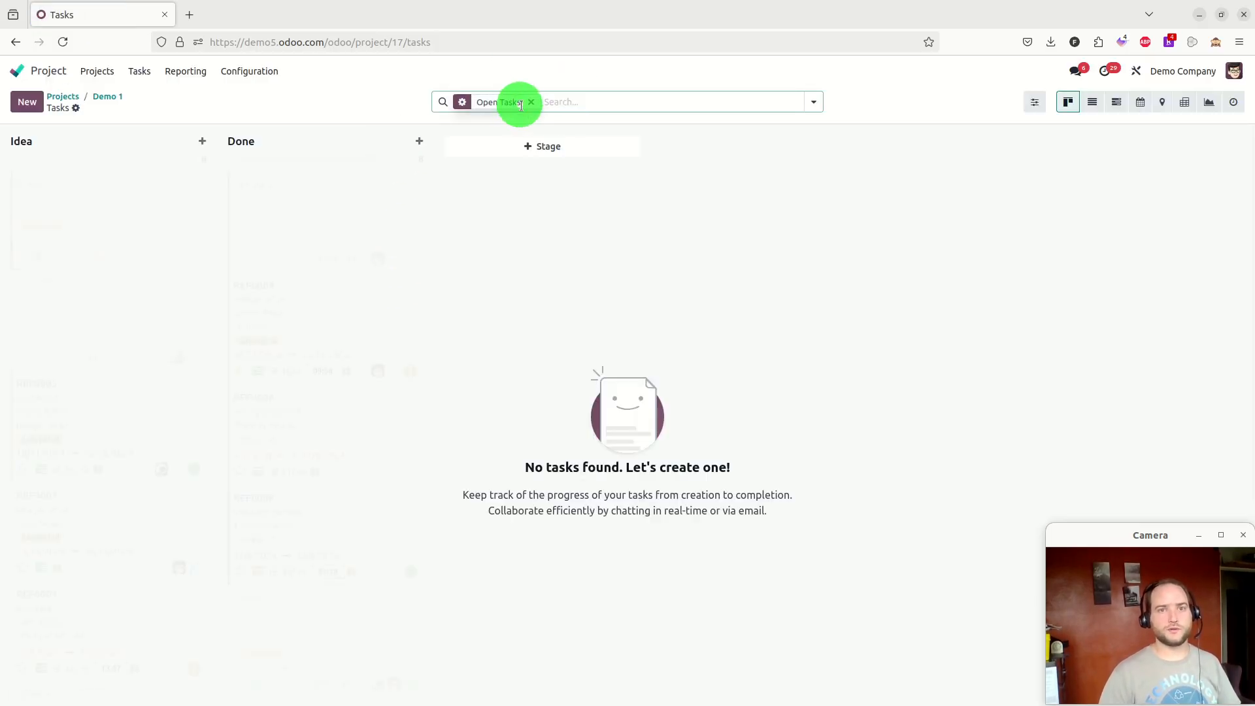
pyautogui.click(531, 102)
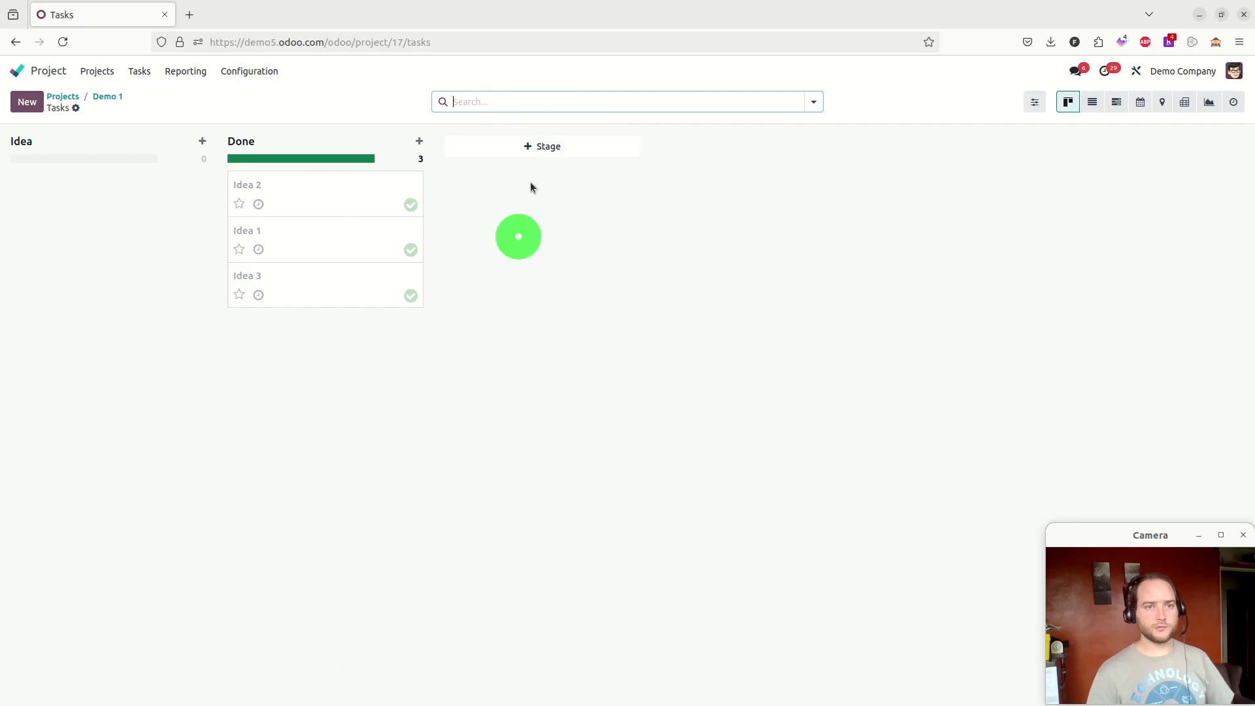
pyautogui.click(1176, 103)
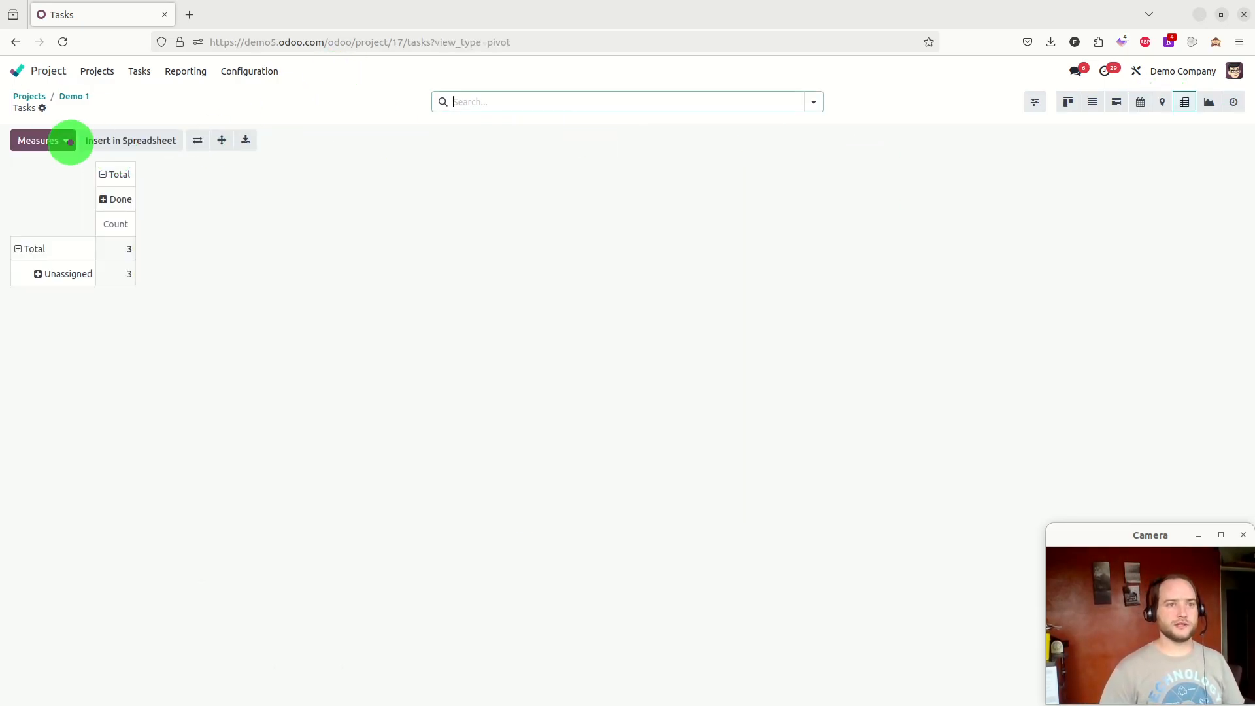
pyautogui.click(69, 141)
pyautogui.click(97, 329)
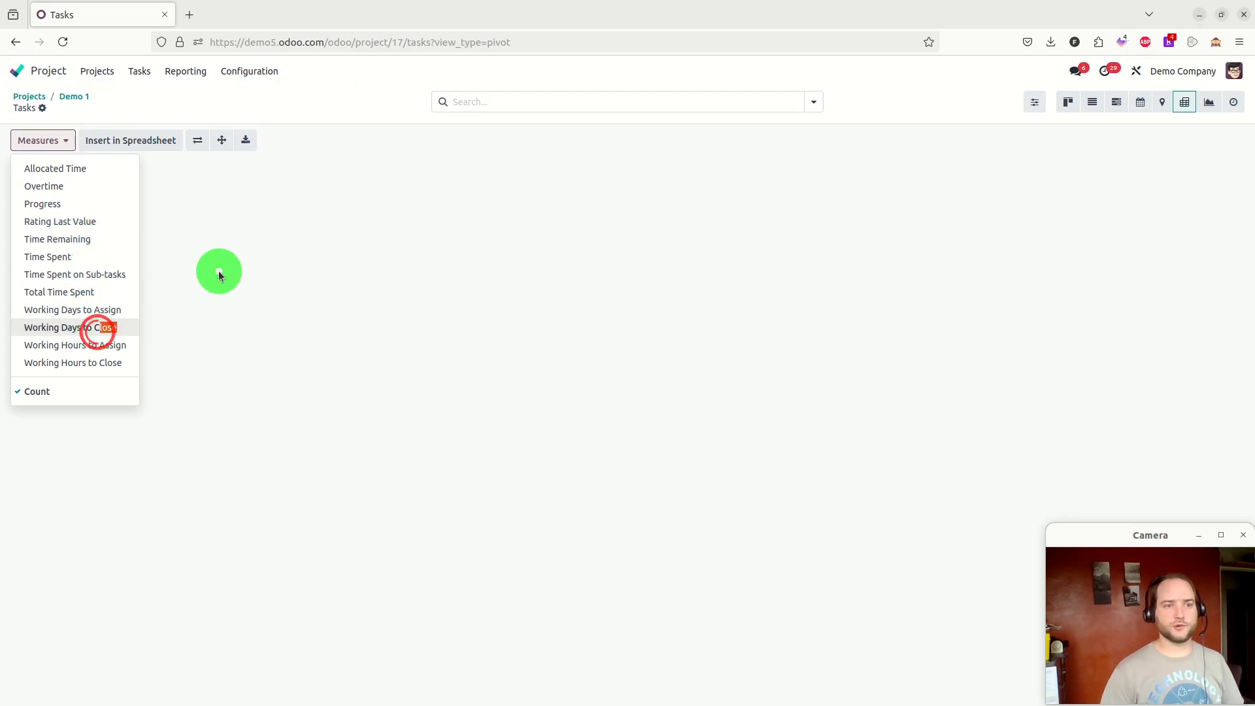
pyautogui.click(384, 285)
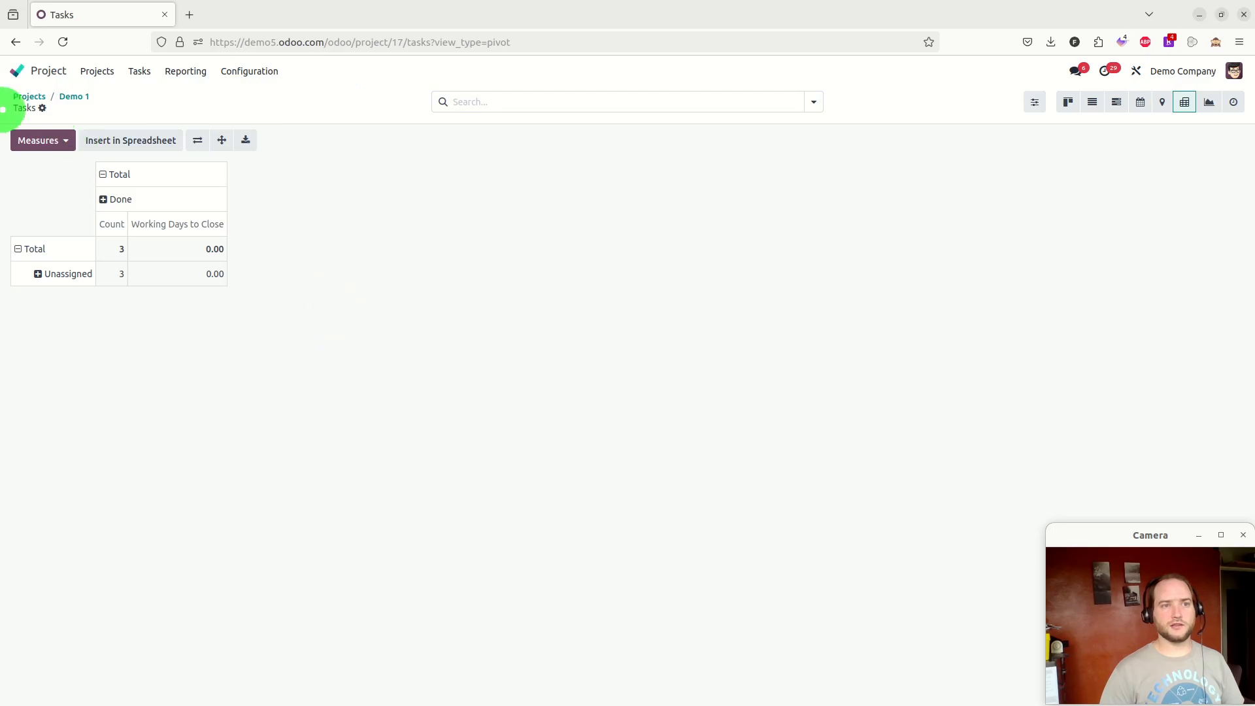
# Open the Demo 1 project's form
pyautogui.click(66, 99)
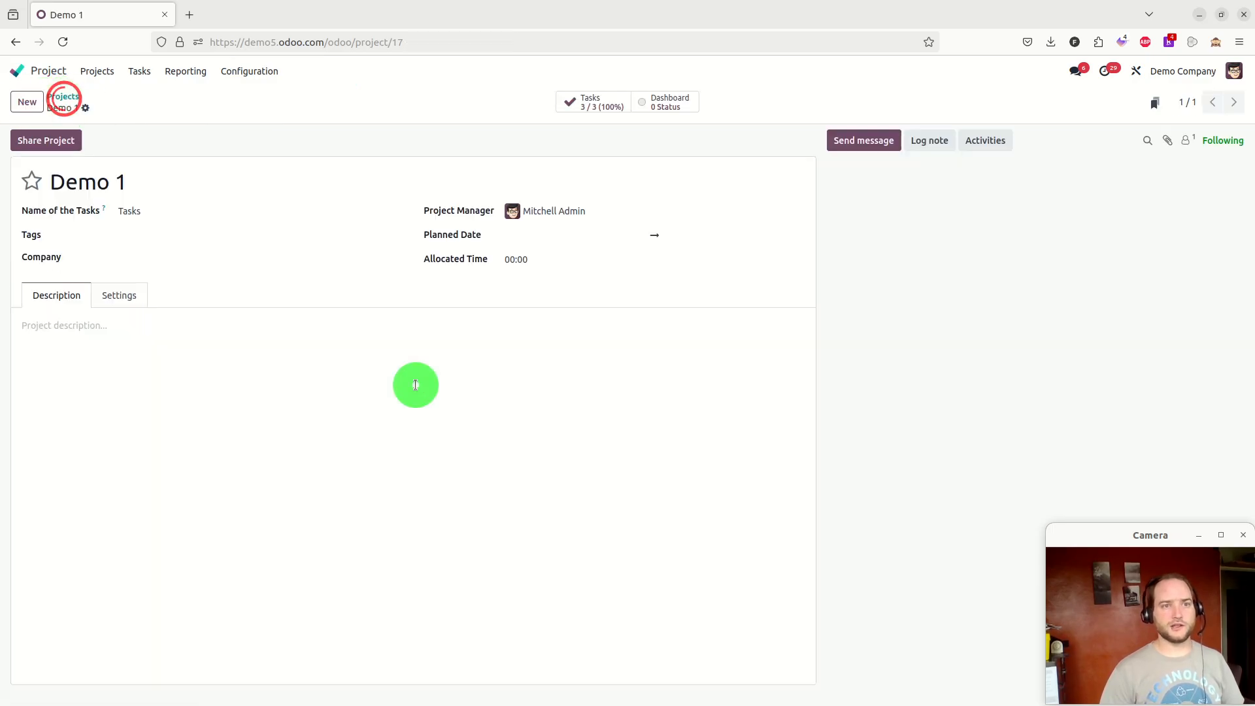